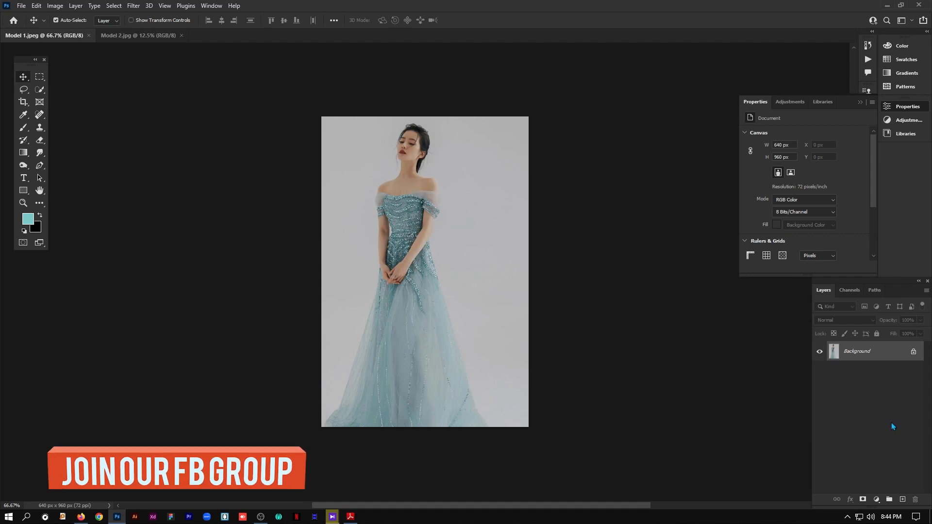
# Add a new layer above the photo and fill it with the teal foreground colour
pyautogui.click(903, 500)
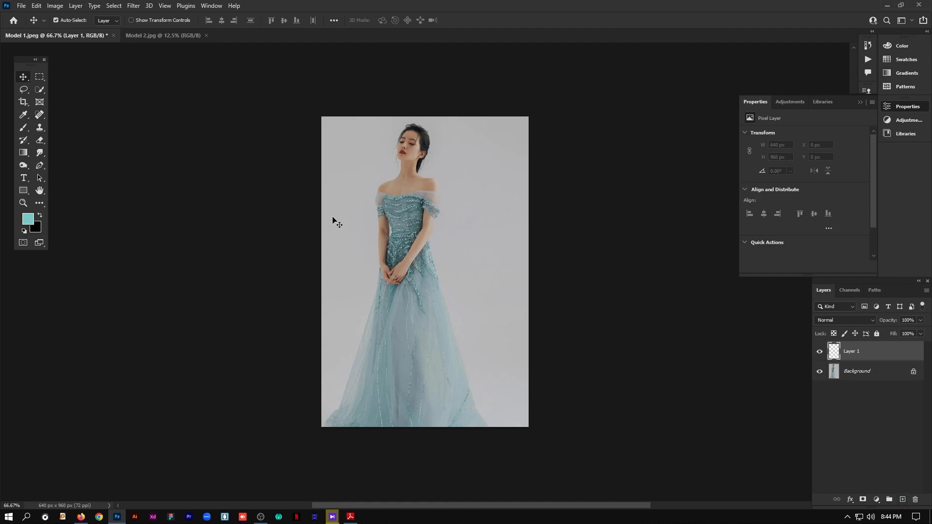
pyautogui.hotkey('alt', 'Delete')
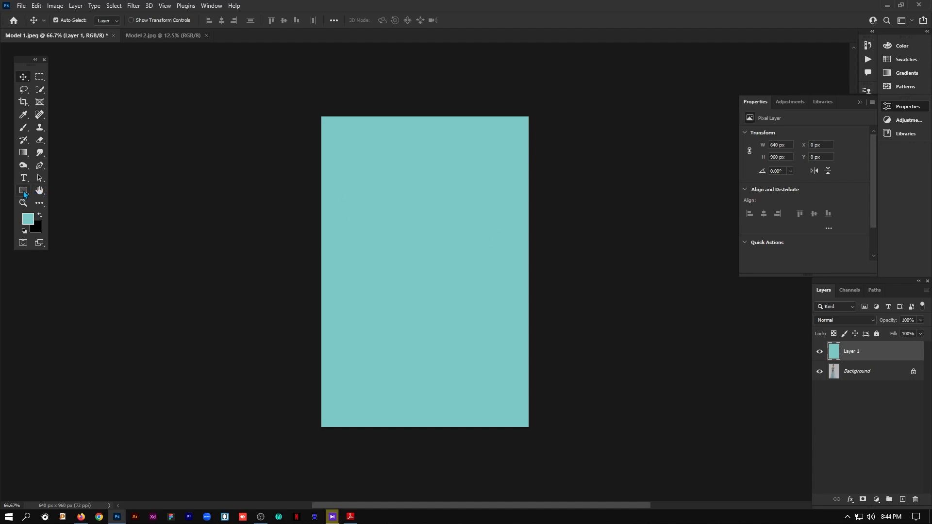
# Draw a rectangle about 325 × 107 px in the upper part of the canvas and give it a white fill
pyautogui.click(25, 195)
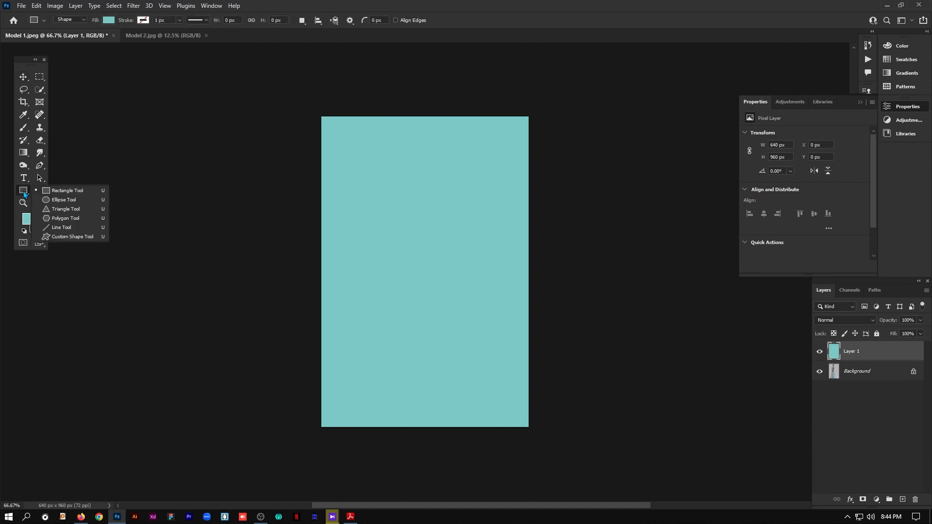
pyautogui.click(68, 194)
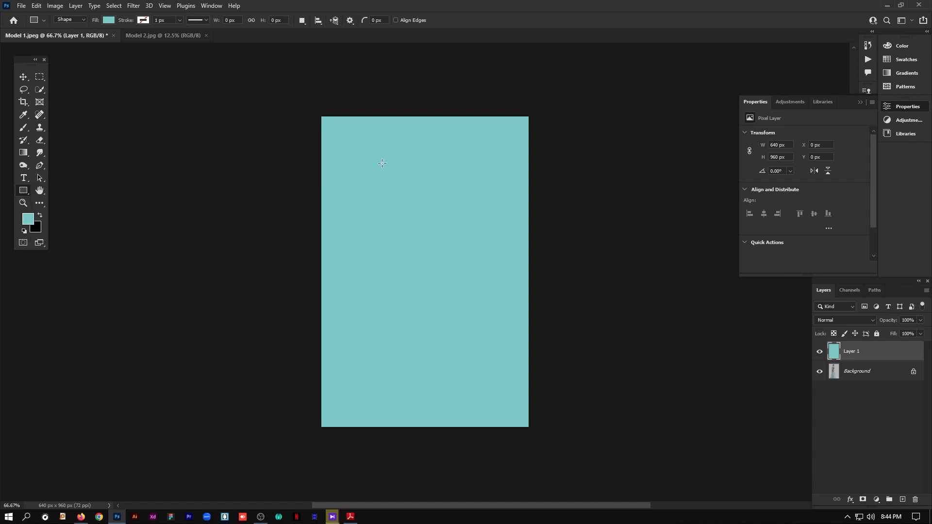
pyautogui.moveTo(387, 159); pyautogui.dragTo(441, 193)
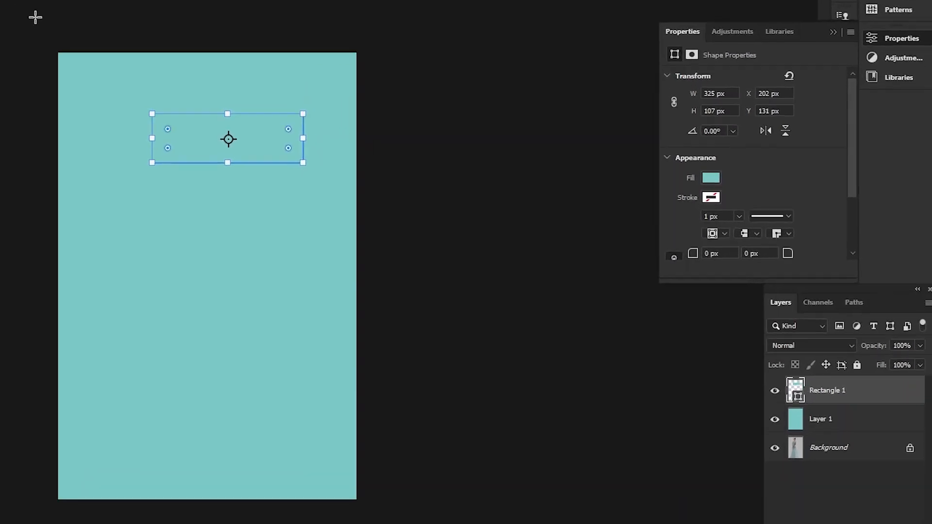
pyautogui.click(705, 177)
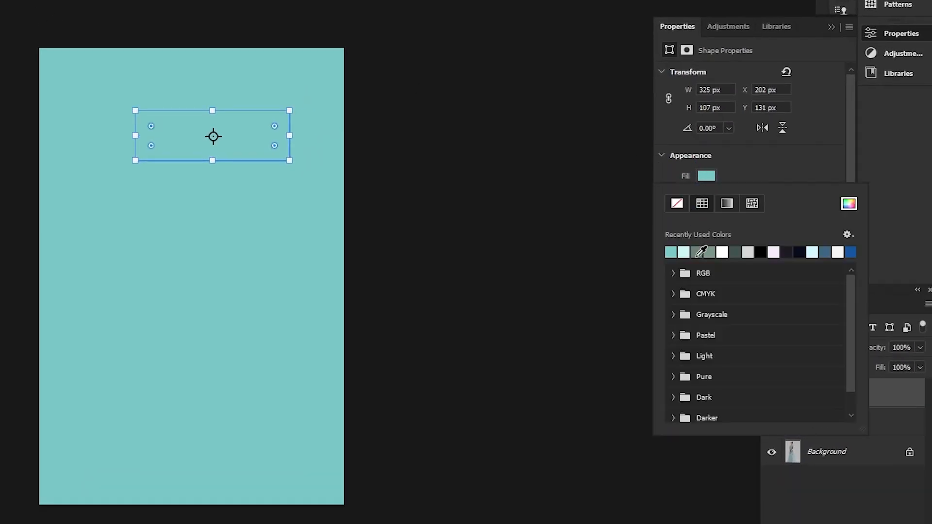
pyautogui.click(722, 252)
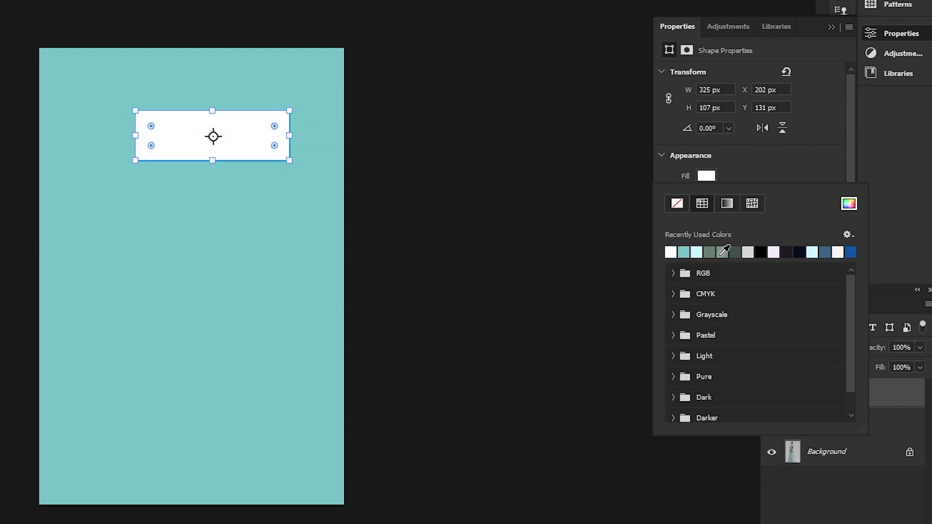
pyautogui.click(771, 160)
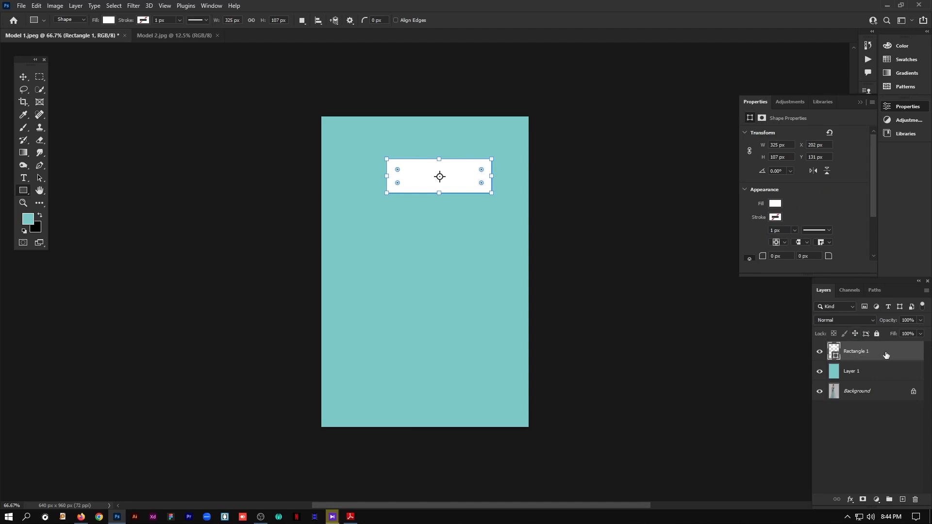
# In the rectangle's blending options, set Fill Opacity to 0% and Knockout to Shallow
pyautogui.doubleClick(866, 357)
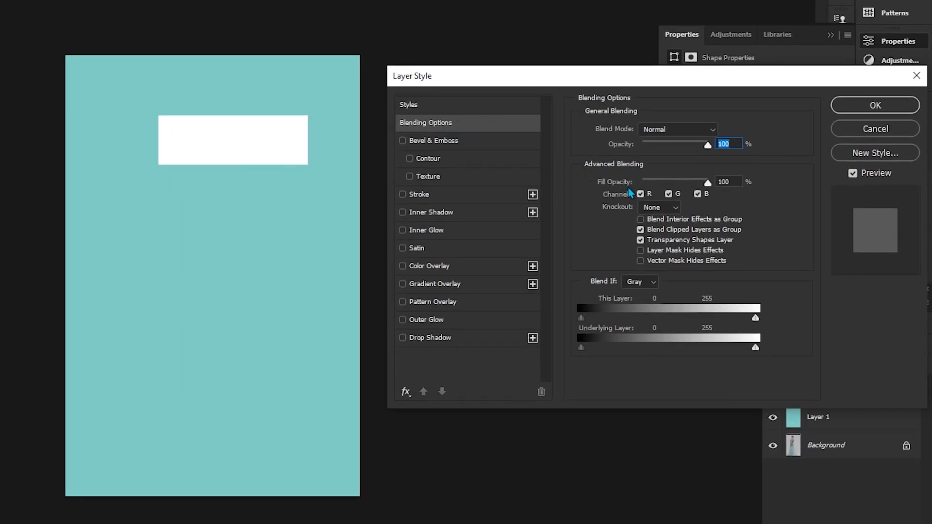
pyautogui.moveTo(708, 184); pyautogui.dragTo(627, 199)
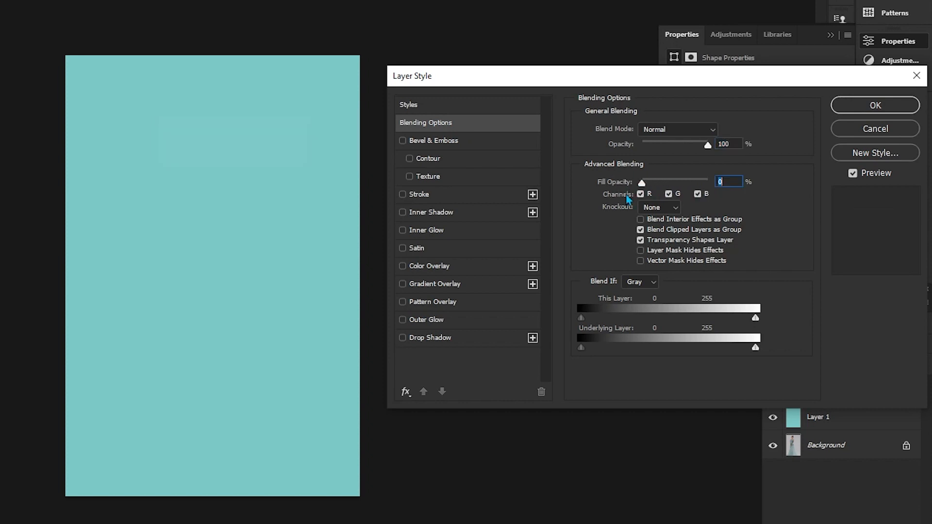
pyautogui.click(665, 208)
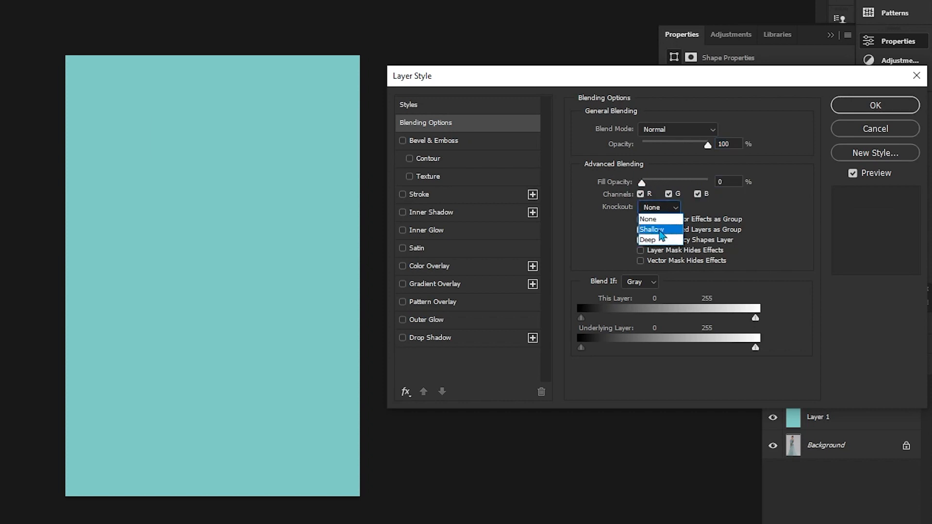
pyautogui.click(670, 228)
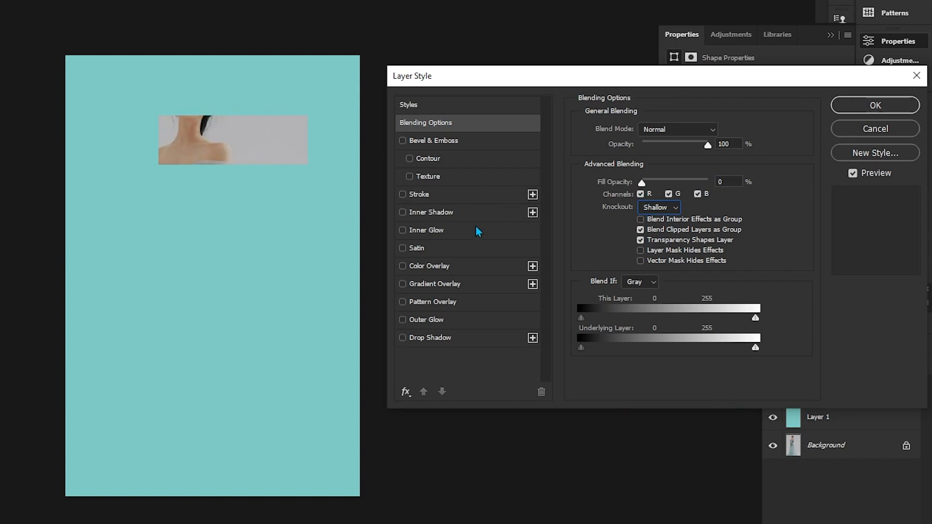
# Add a 4 px white outside stroke to the rectangle's layer style
pyautogui.click(471, 200)
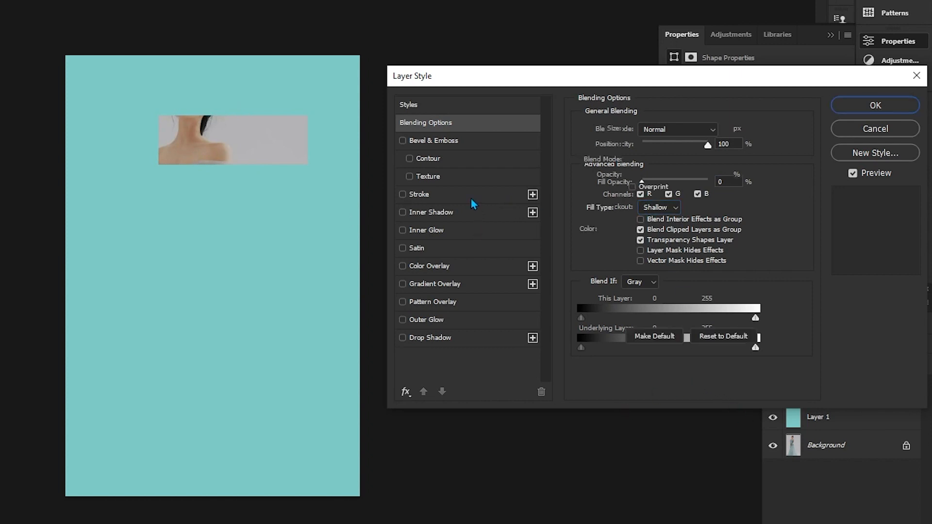
pyautogui.moveTo(719, 129); pyautogui.dragTo(691, 130)
pyautogui.press('Down')
pyautogui.press('Down')
pyautogui.press('Down')
pyautogui.press('Down')
pyautogui.press('Down')
pyautogui.press('Down')
pyautogui.press('Down')
pyautogui.press('Down')
pyautogui.press('Down')
pyautogui.press('Down')
pyautogui.press('Up')
pyautogui.press('Up')
pyautogui.press('Up')
pyautogui.press('Up')
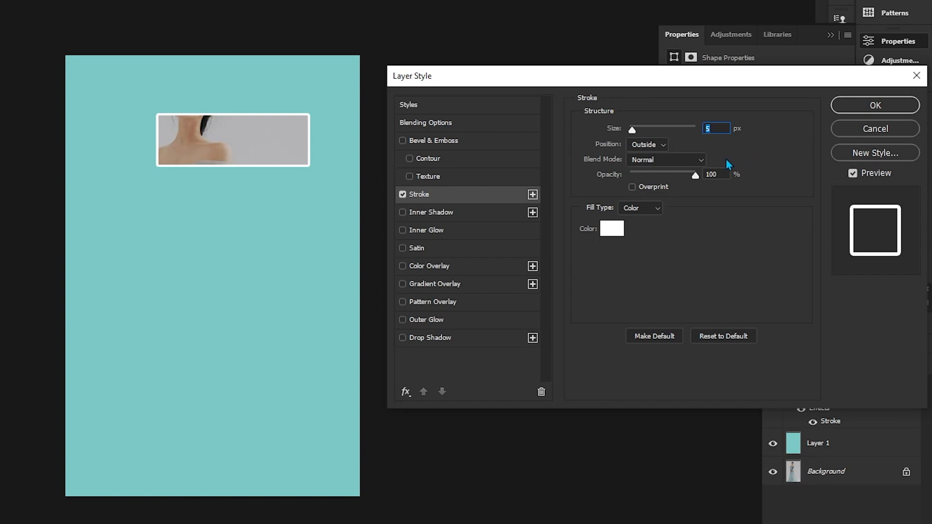
pyautogui.press('Down')
pyautogui.press('Up')
pyautogui.press('Down')
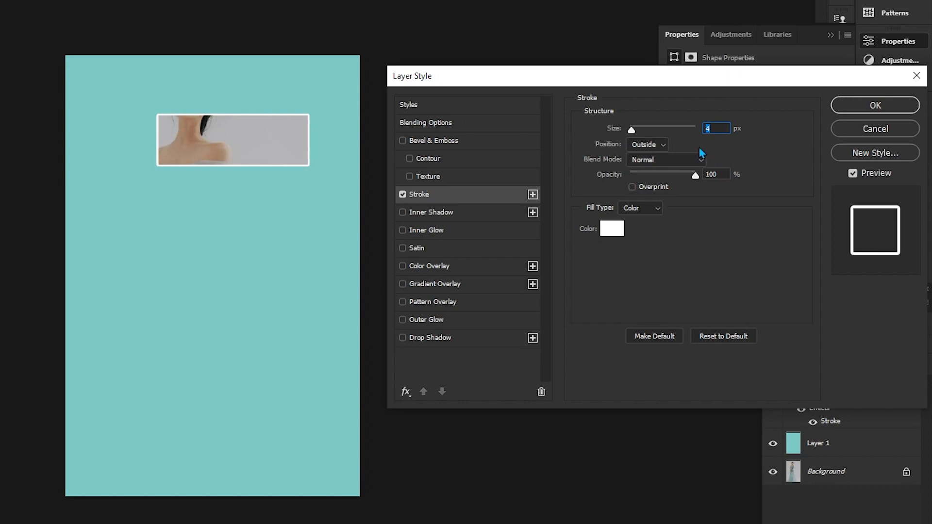
# Add a drop shadow to the rectangle with 72% opacity and 16 px size, and apply the layer style
pyautogui.click(468, 339)
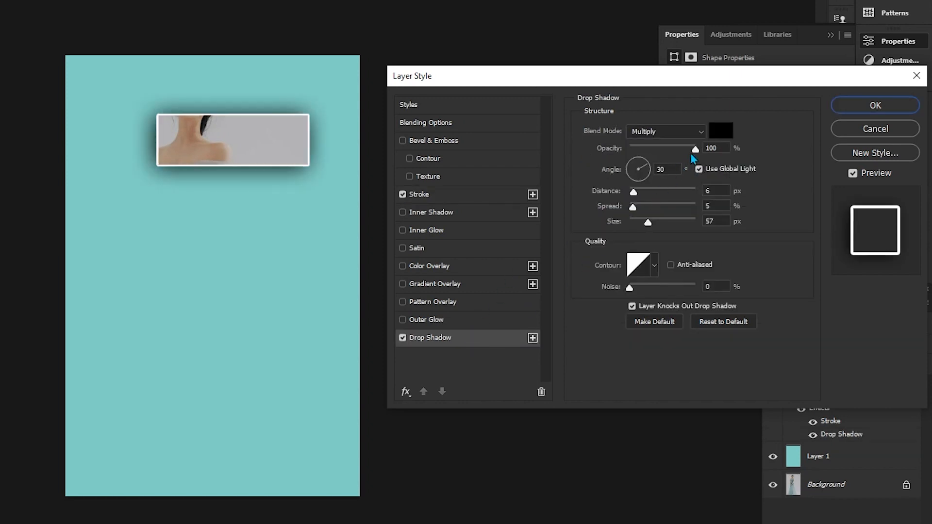
pyautogui.moveTo(698, 151); pyautogui.dragTo(677, 151)
pyautogui.moveTo(651, 223); pyautogui.dragTo(639, 223)
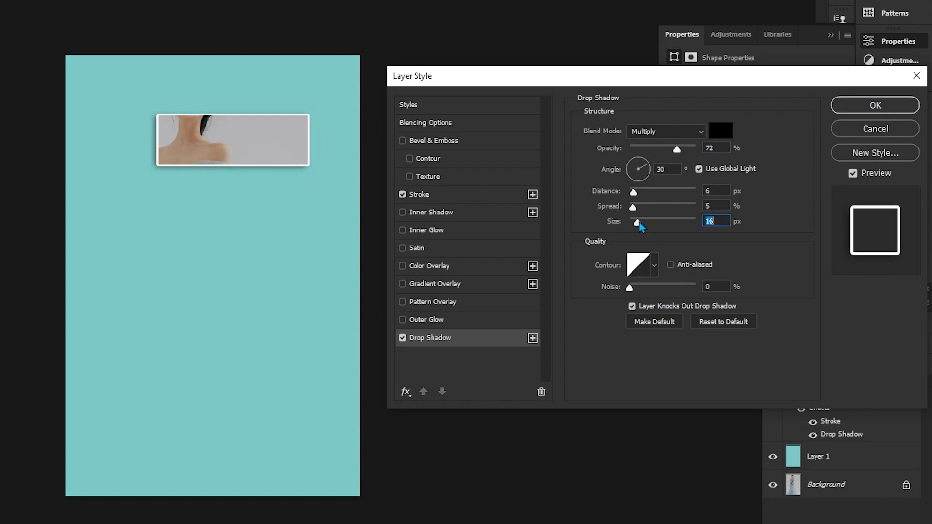
pyautogui.click(849, 106)
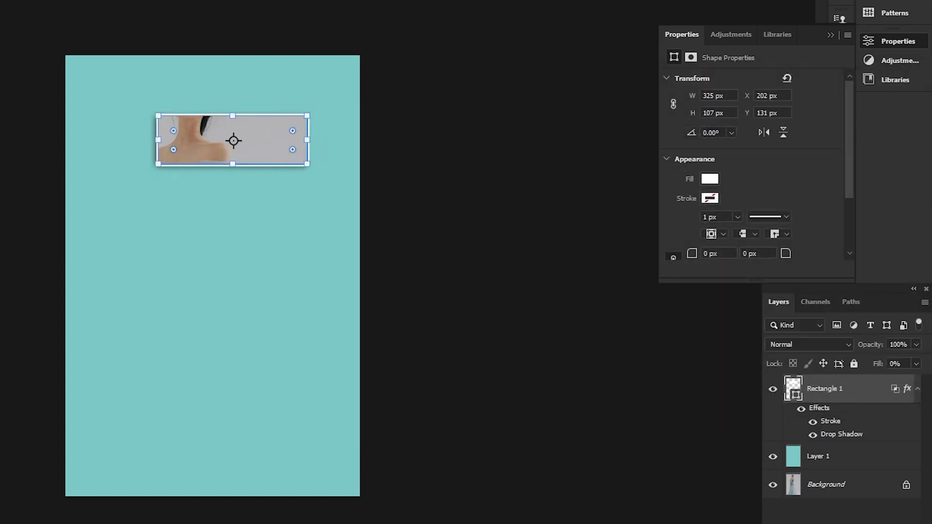
pyautogui.press('Return')
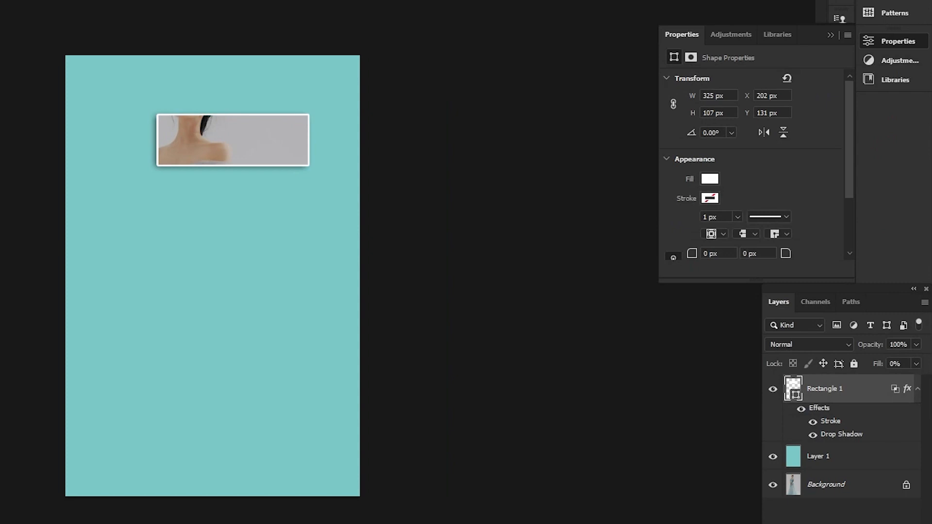
# Duplicate the framed rectangle ten times, staggering the copies left and right down the whole figure
pyautogui.moveTo(258, 167); pyautogui.dragTo(176, 260)
pyautogui.press('alt')
pyautogui.moveTo(177, 262); pyautogui.dragTo(179, 327)
pyautogui.moveTo(179, 326); pyautogui.dragTo(303, 416)
pyautogui.moveTo(303, 416); pyautogui.dragTo(201, 447)
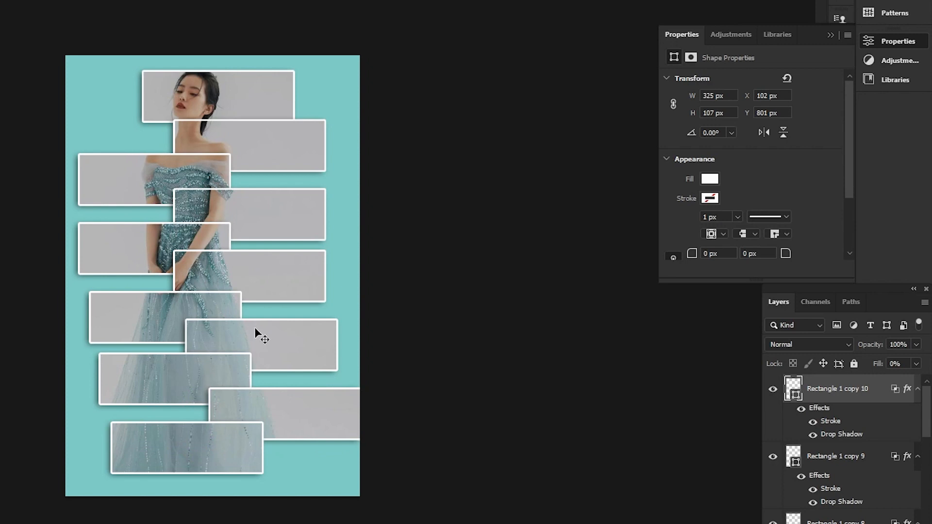
# Move the top strip left to about X 119 px and rotate it about 3° counterclockwise
pyautogui.moveTo(248, 102); pyautogui.dragTo(225, 101)
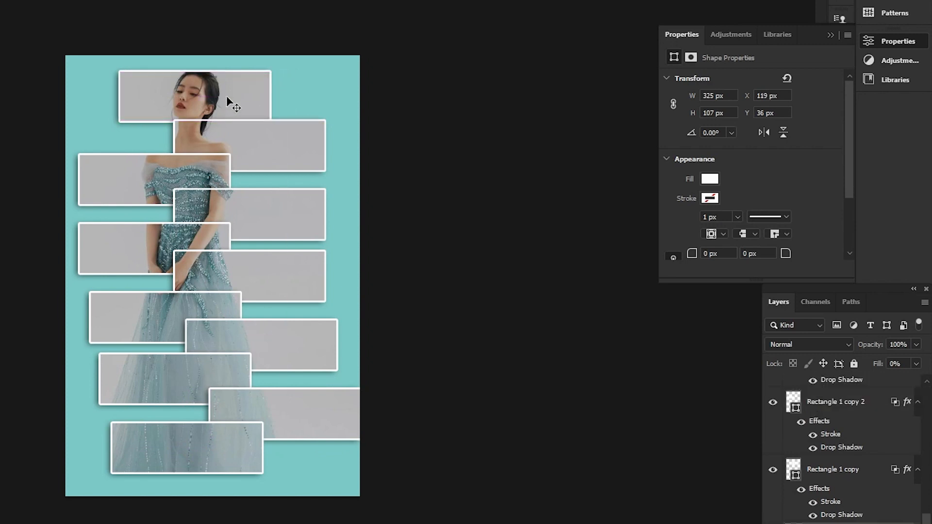
pyautogui.hotkey('ctrl', 't')
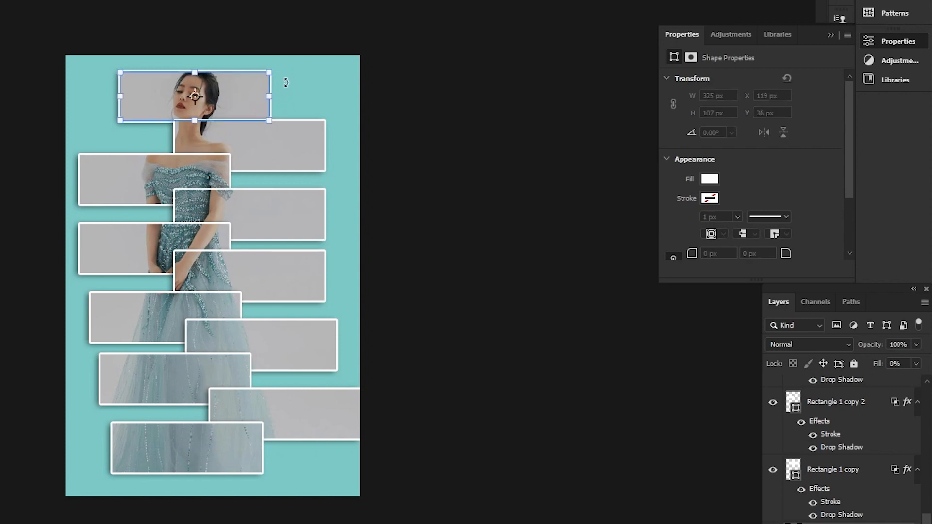
pyautogui.moveTo(286, 81); pyautogui.dragTo(283, 78)
pyautogui.press('Return')
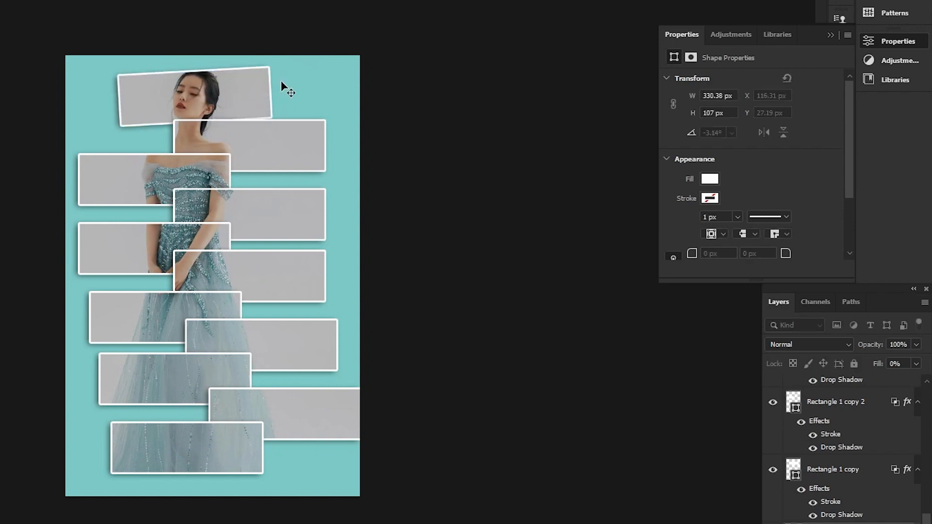
# Move the second strip left to about X 55 px and tilt it clockwise across the neck
pyautogui.moveTo(262, 149); pyautogui.dragTo(176, 149)
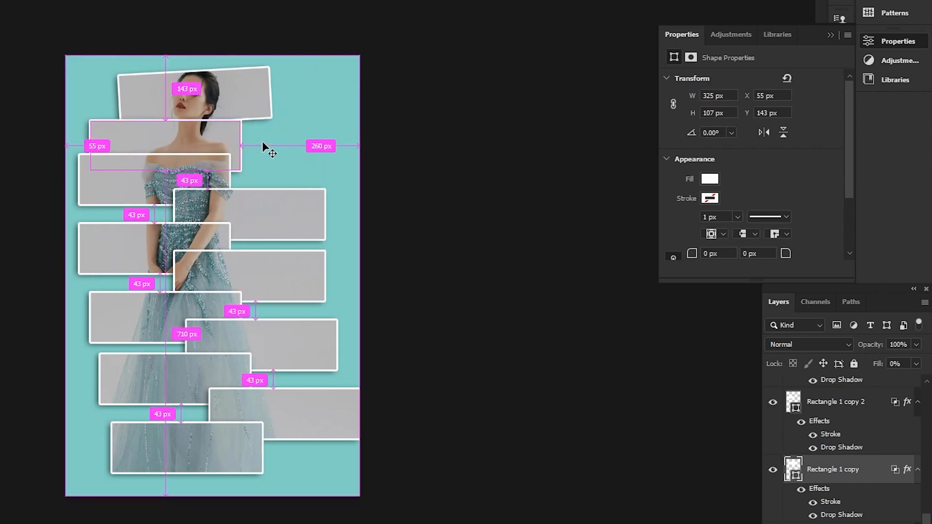
pyautogui.hotkey('ctrl', 't')
pyautogui.moveTo(261, 152); pyautogui.dragTo(283, 162)
pyautogui.press('Return')
# Place the third strip at about X 194, Y 206 px and rotate it about 8° counterclockwise
pyautogui.hotkey('ctrl', 't')
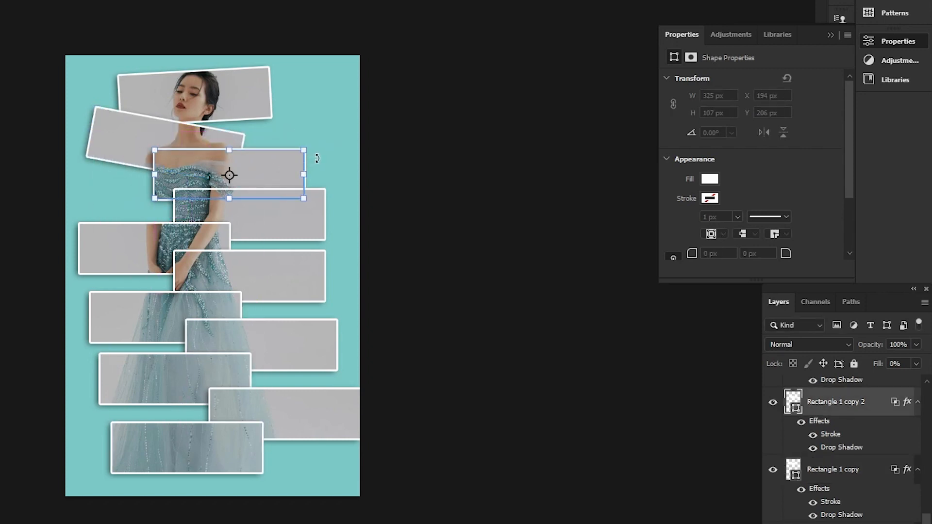
pyautogui.moveTo(324, 162); pyautogui.dragTo(318, 148)
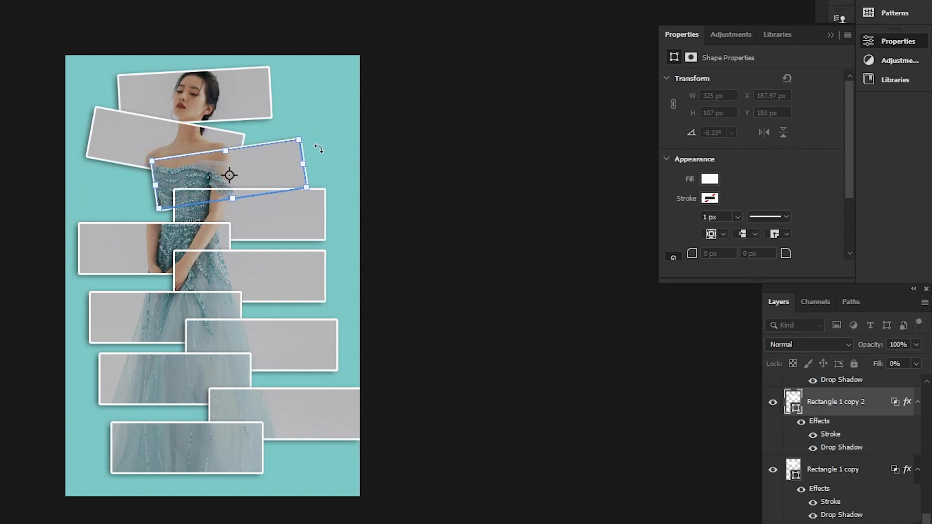
pyautogui.press('Return')
# Shift the fourth strip left, place the fifth at about X 188, Y 367 px, and tilt the fifth counterclockwise
pyautogui.moveTo(293, 201); pyautogui.dragTo(292, 235)
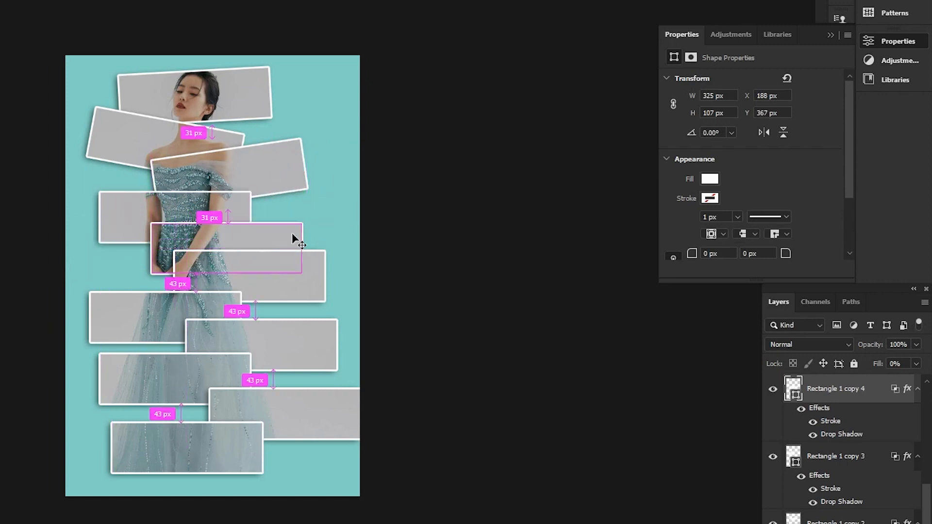
pyautogui.hotkey('ctrl', 't')
pyautogui.moveTo(316, 226); pyautogui.dragTo(311, 213)
pyautogui.press('Return')
# Move the sixth strip to about X 62, Y 437 px over the hands and tilt it slightly clockwise
pyautogui.moveTo(291, 251); pyautogui.dragTo(211, 258)
pyautogui.hotkey('ctrl', 't')
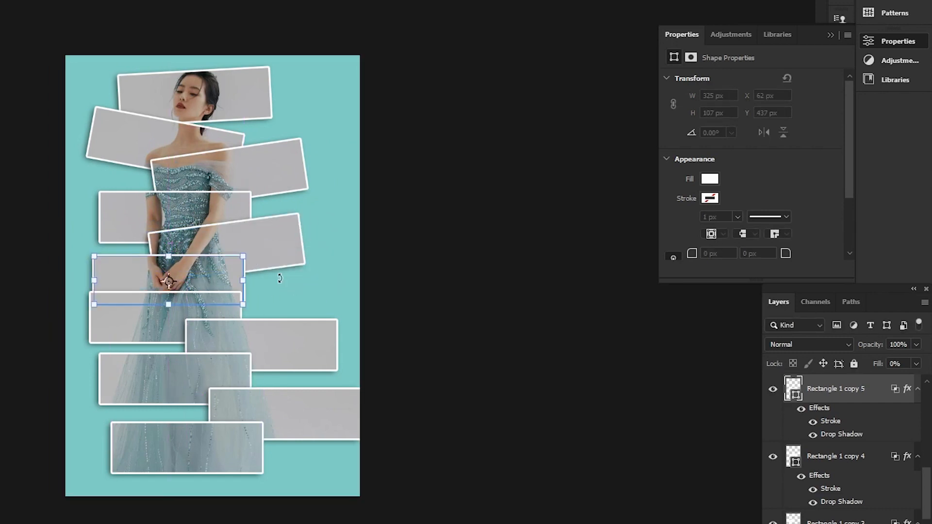
pyautogui.moveTo(266, 276); pyautogui.dragTo(300, 305)
pyautogui.press('Return')
# Place the seventh strip at about X 200, Y 512 px and rotate it about 3.5° counterclockwise
pyautogui.hotkey('ctrl', 't')
pyautogui.moveTo(318, 304); pyautogui.dragTo(319, 298)
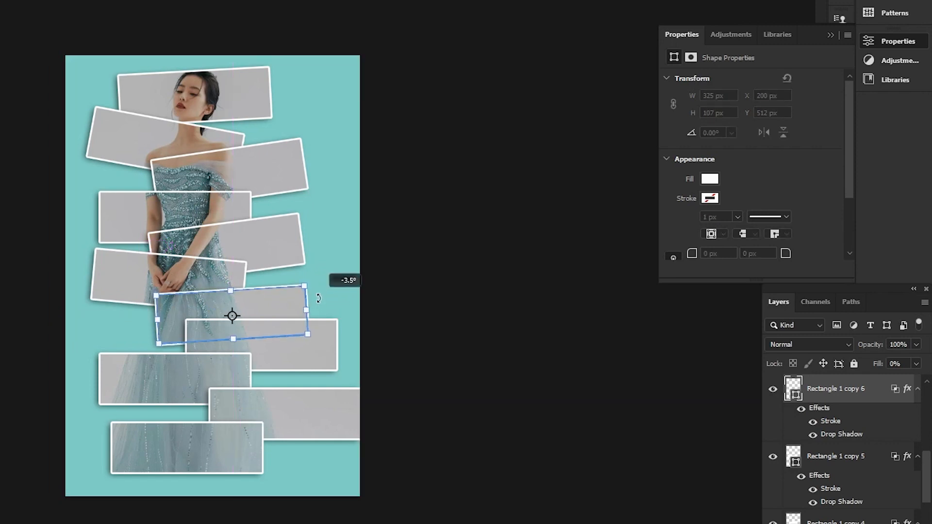
pyautogui.press('Return')
# Stagger the eighth strip to the left and the ninth to the right, tilting the eighth slightly counterclockwise and the ninth clockwise
pyautogui.moveTo(278, 346); pyautogui.dragTo(330, 375)
pyautogui.hotkey('ctrl', 't')
pyautogui.press('Return')
pyautogui.hotkey('ctrl', 't')
pyautogui.press('Return')
# Move the tenth strip left over the lower dress and tilt it counterclockwise
pyautogui.moveTo(318, 415); pyautogui.dragTo(240, 424)
pyautogui.hotkey('ctrl', 't')
pyautogui.moveTo(102, 429); pyautogui.dragTo(99, 440)
pyautogui.moveTo(212, 407); pyautogui.dragTo(196, 403)
pyautogui.press('Return')
# Move the bottom strip right to about X 218 px, rotate it about 2.75° clockwise, and nudge the third strip slightly down and left
pyautogui.moveTo(228, 443); pyautogui.dragTo(280, 445)
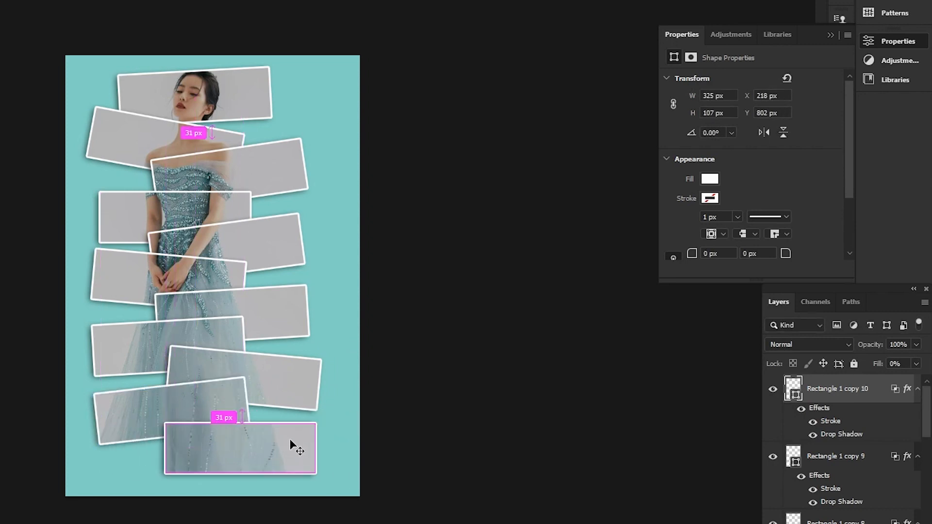
pyautogui.hotkey('ctrl', 't')
pyautogui.moveTo(327, 448); pyautogui.dragTo(327, 452)
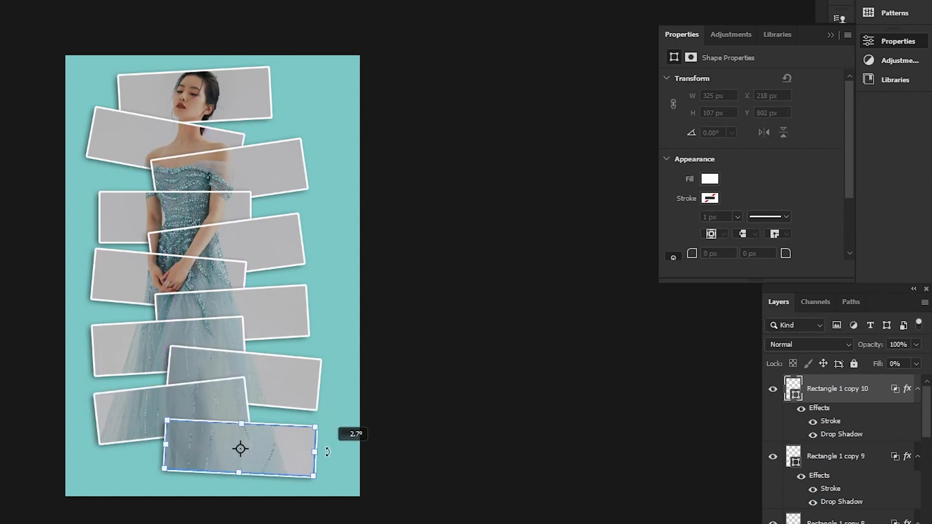
pyautogui.press('Return')
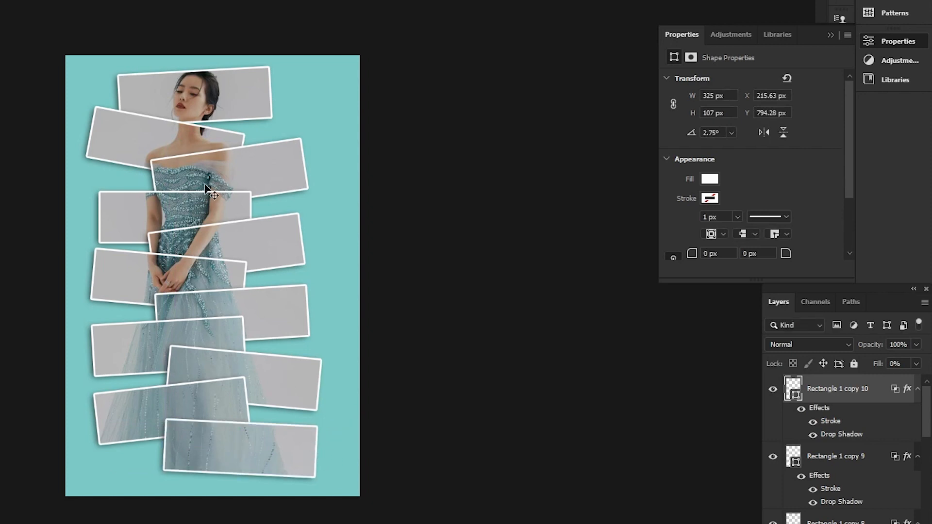
pyautogui.moveTo(205, 187); pyautogui.dragTo(202, 190)
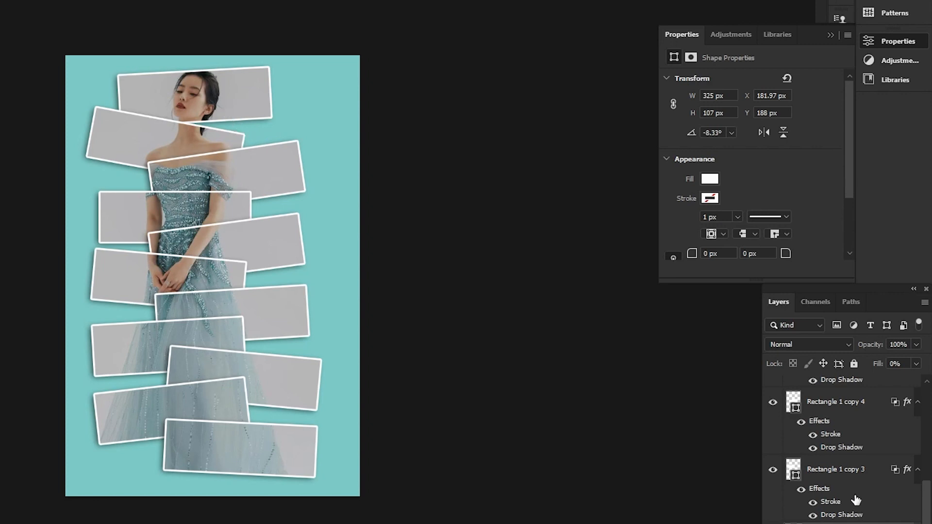
# Select all eleven framed strips and shift them together slightly up and left to about X 44, Y 15 px
pyautogui.scroll(5, 858, 505)
pyautogui.click(836, 394)
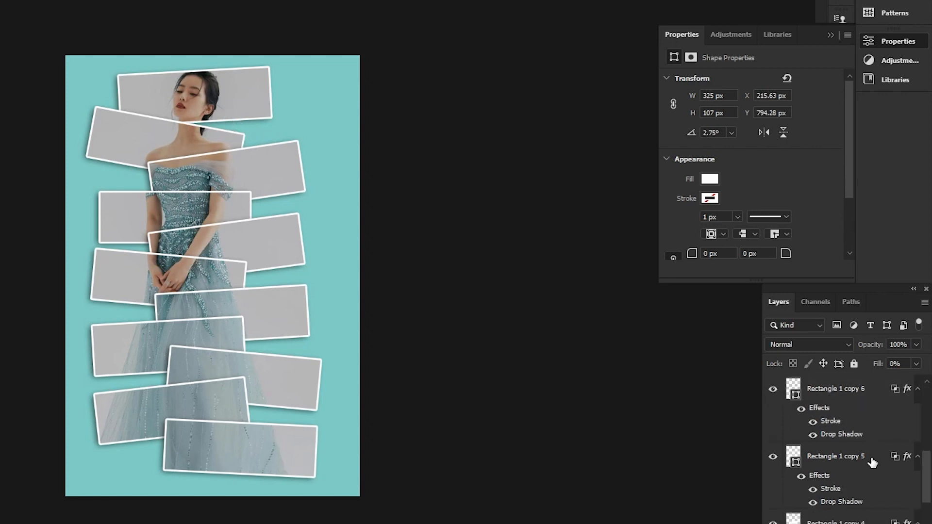
pyautogui.scroll(-10, 872, 462)
pyautogui.keyDown('shift'); pyautogui.click(821, 485); pyautogui.keyUp('shift')
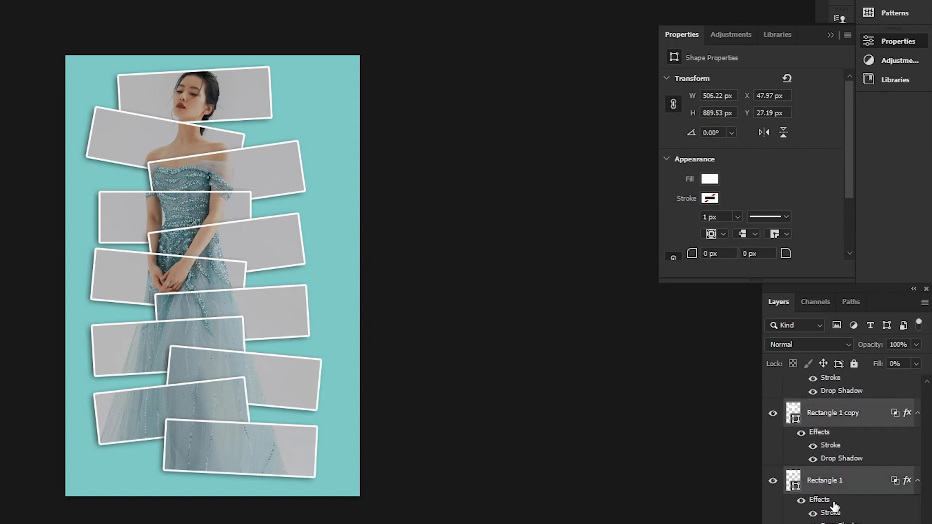
pyautogui.scroll(10, 842, 439)
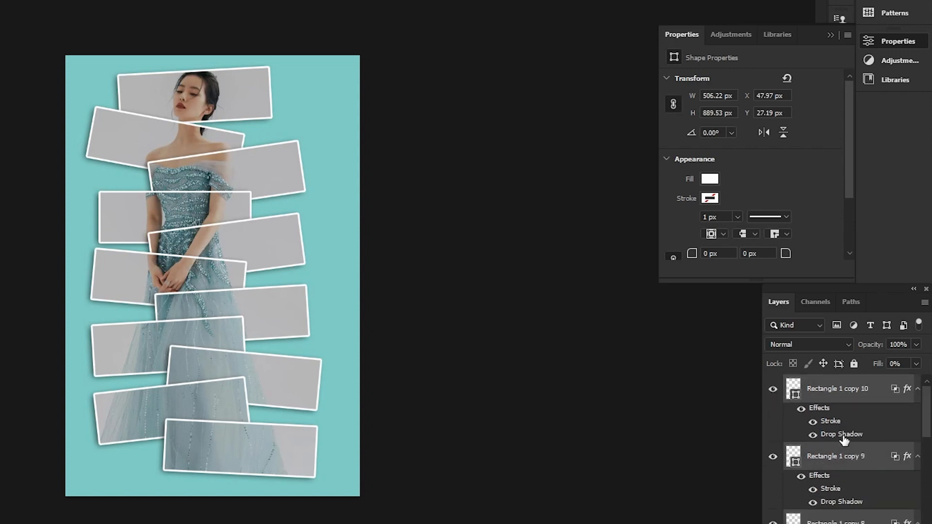
pyautogui.scroll(-7, 843, 439)
pyautogui.moveTo(235, 179)
pyautogui.mouseDown()
pyautogui.moveTo(301, 172)
pyautogui.moveTo(232, 173)
pyautogui.moveTo(243, 177)
pyautogui.mouseUp()
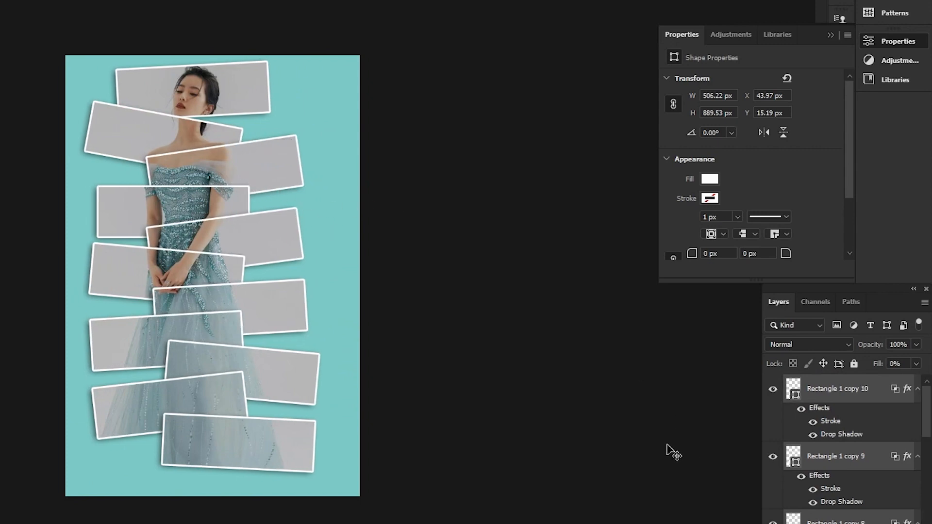
# Recolor the Layer 1 backdrop, trying the shoulder's skin tone and settling on a muted teal sampled from the dress
pyautogui.click(874, 398)
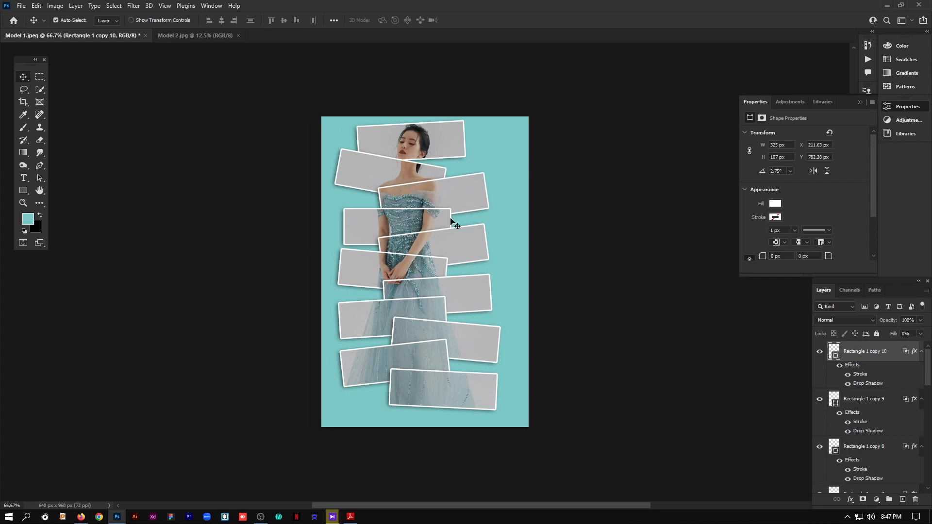
pyautogui.scroll(-10, 875, 428)
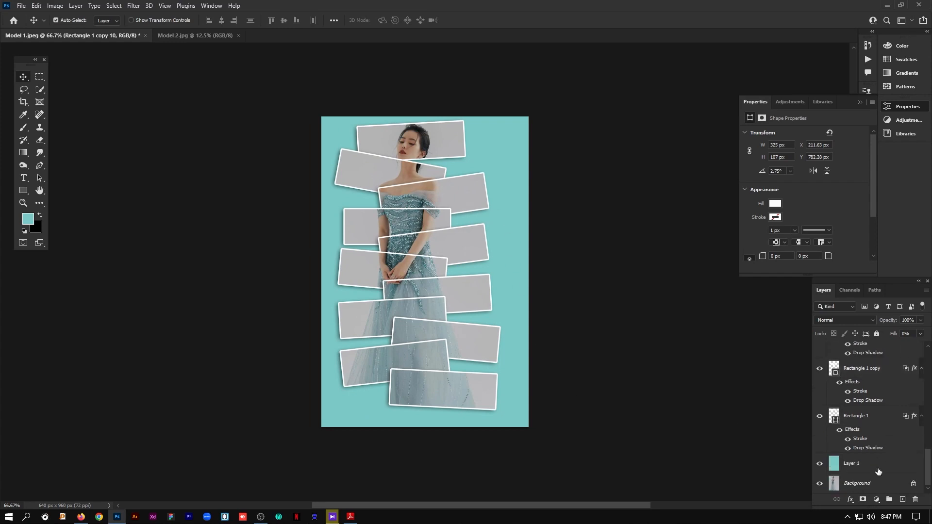
pyautogui.click(876, 469)
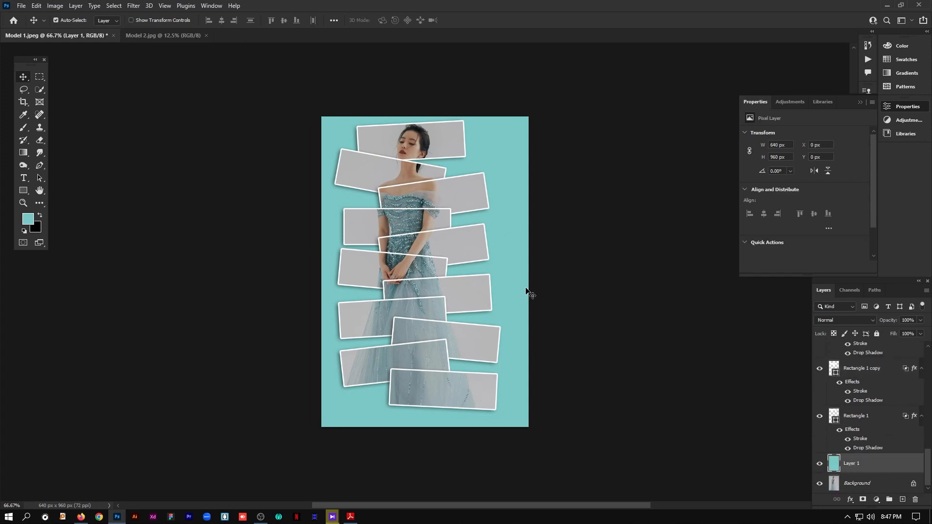
pyautogui.press('i')
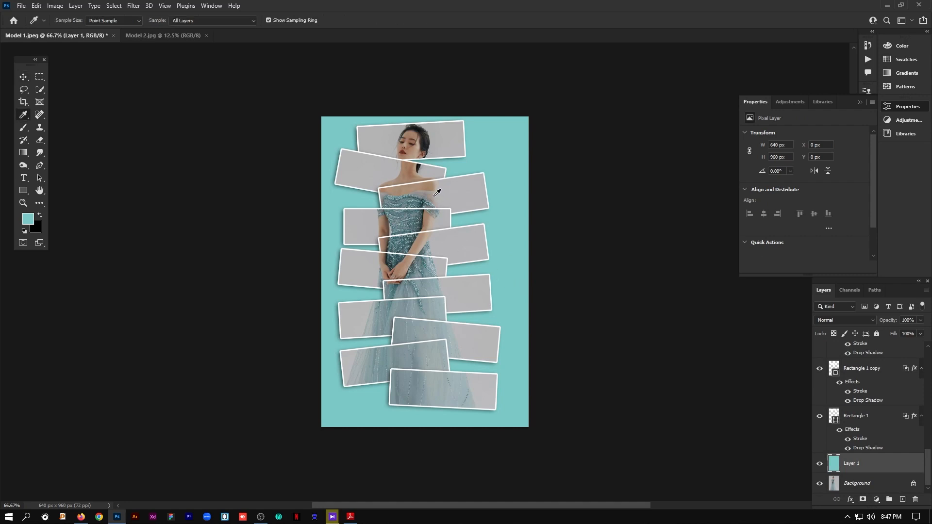
pyautogui.click(436, 184)
pyautogui.hotkey('alt', 'Delete')
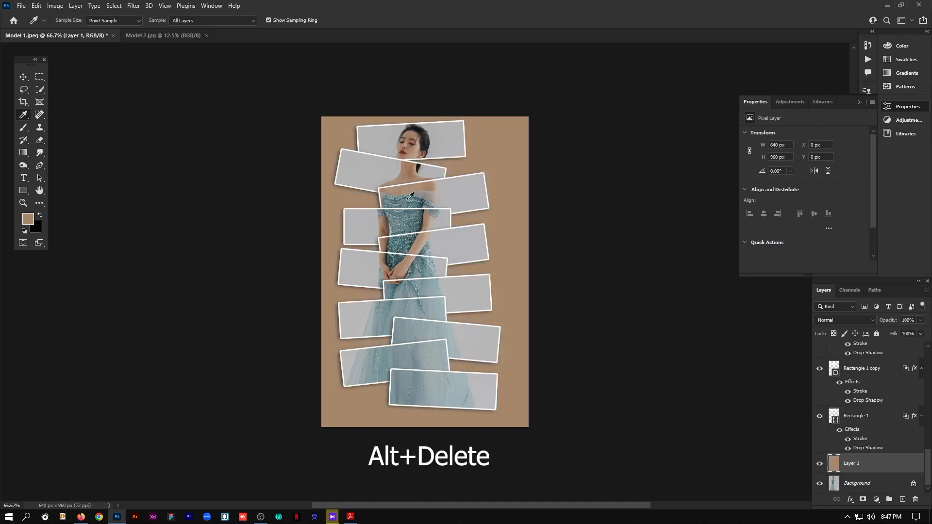
pyautogui.click(414, 196)
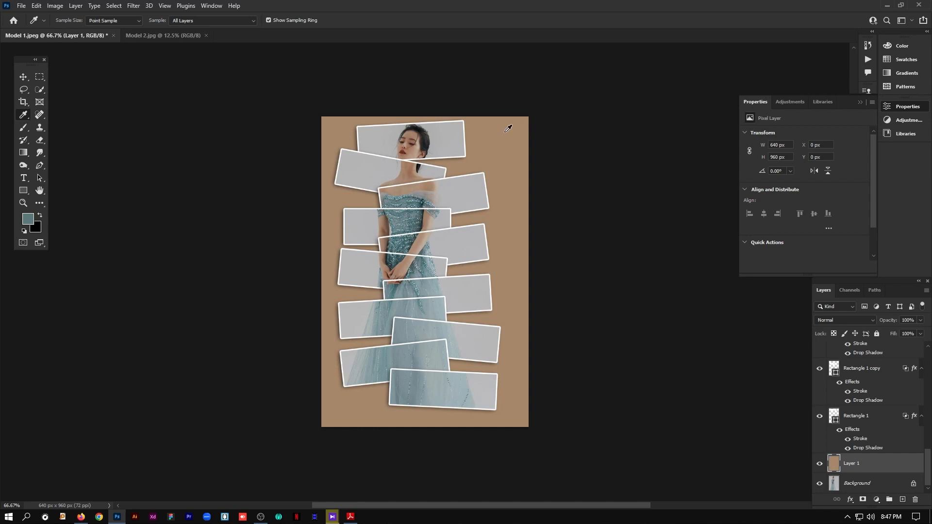
pyautogui.hotkey('alt', 'Delete')
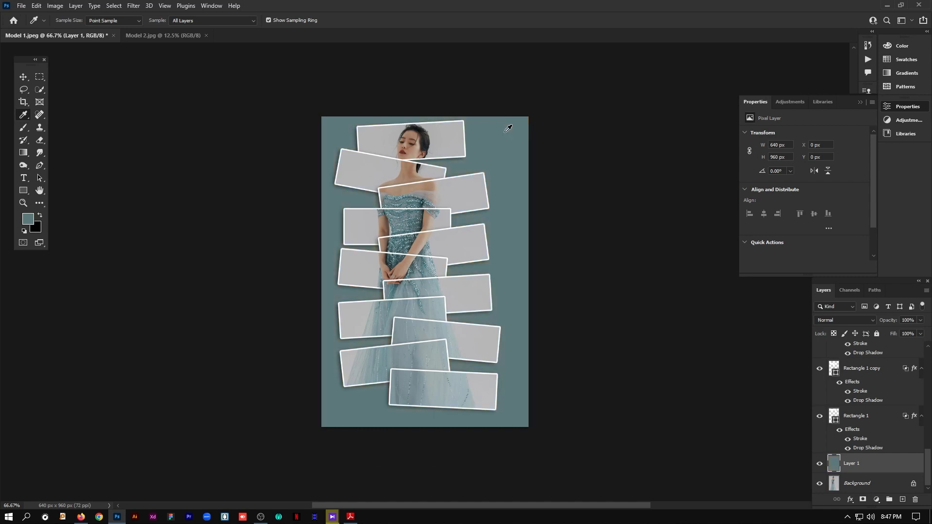
pyautogui.click(23, 77)
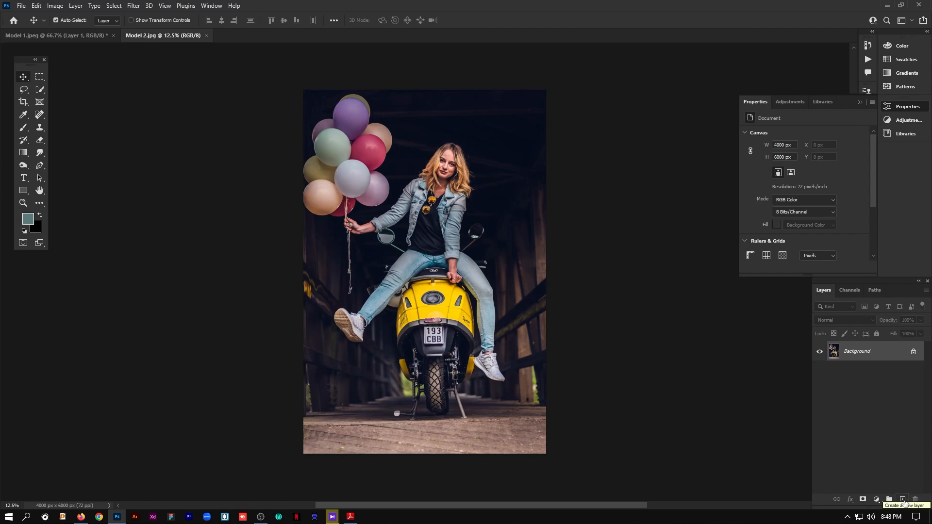
# Add a new layer above the Model 2.jpg photo and fill it with light grey #d6d6d6
pyautogui.click(903, 500)
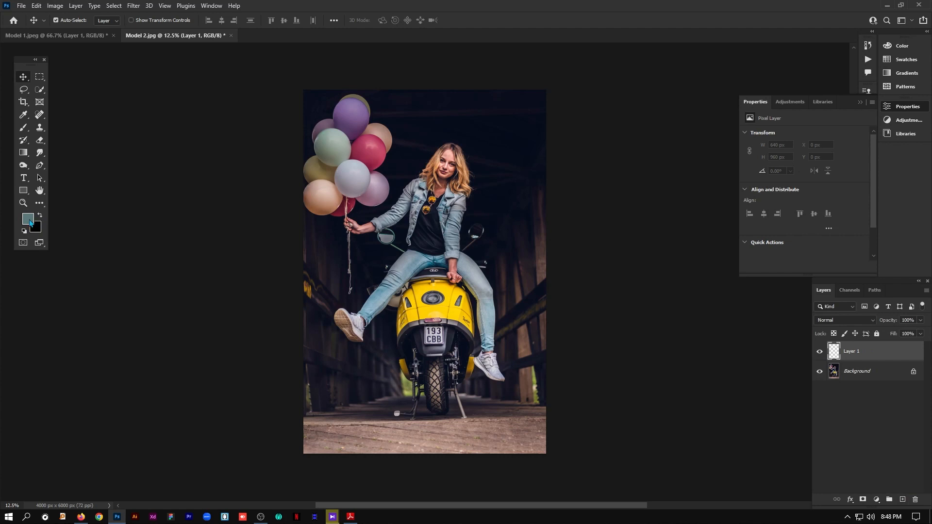
pyautogui.click(29, 220)
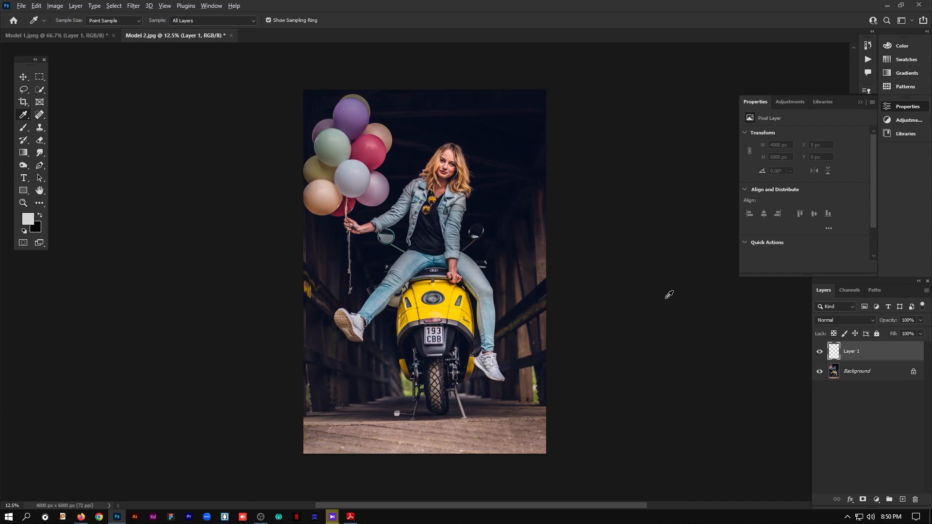
pyautogui.hotkey('alt', 'BackSpace')
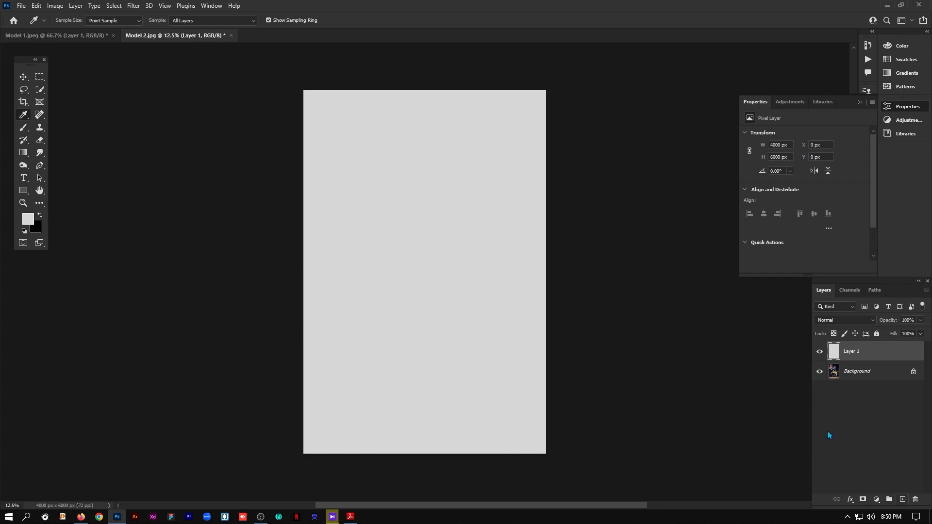
# Draw a rectangle about 1604 × 2180 px in the upper-right area of the canvas and give it a pale lavender fill
pyautogui.moveTo(22, 188); pyautogui.dragTo(62, 189)
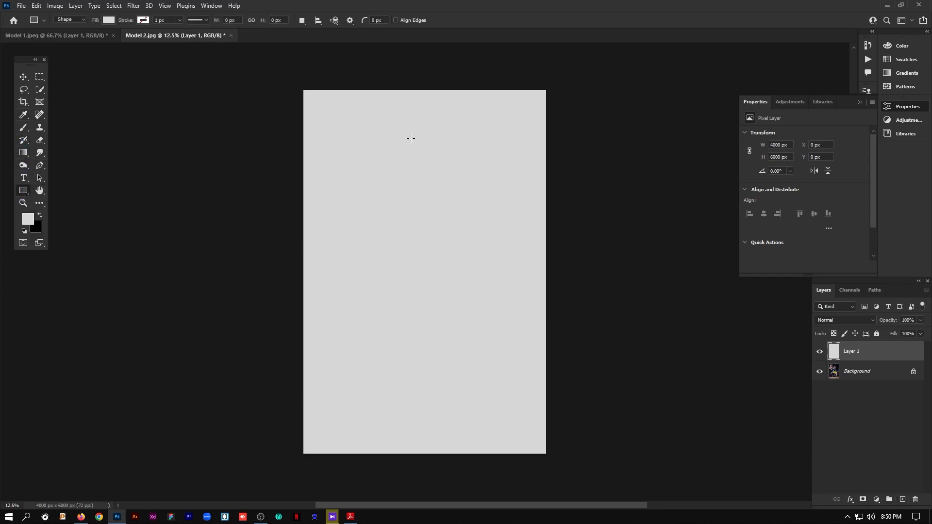
pyautogui.moveTo(406, 122); pyautogui.dragTo(503, 254)
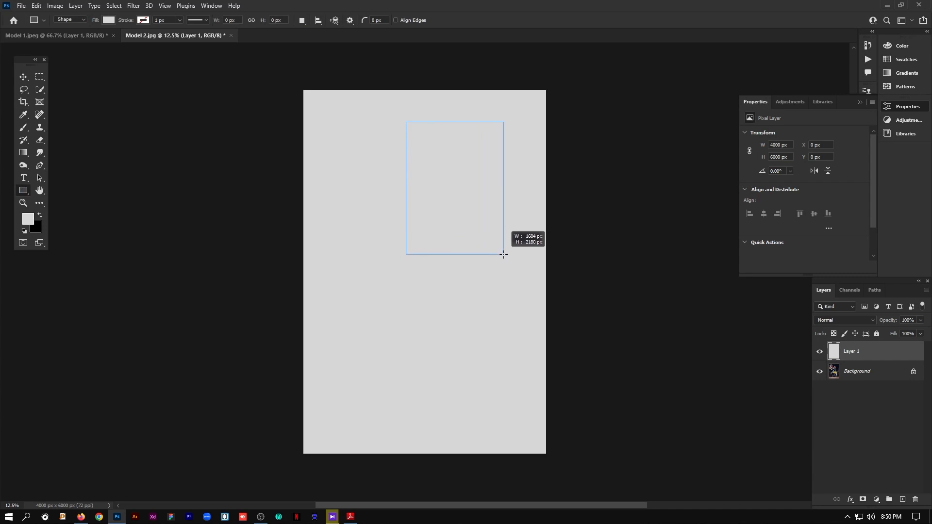
pyautogui.moveTo(504, 254); pyautogui.dragTo(503, 254)
pyautogui.click(775, 204)
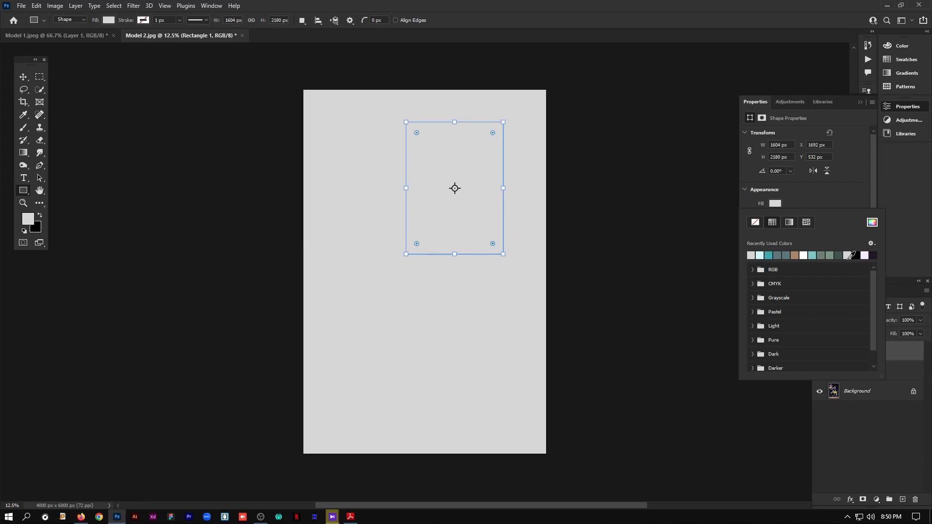
pyautogui.click(867, 255)
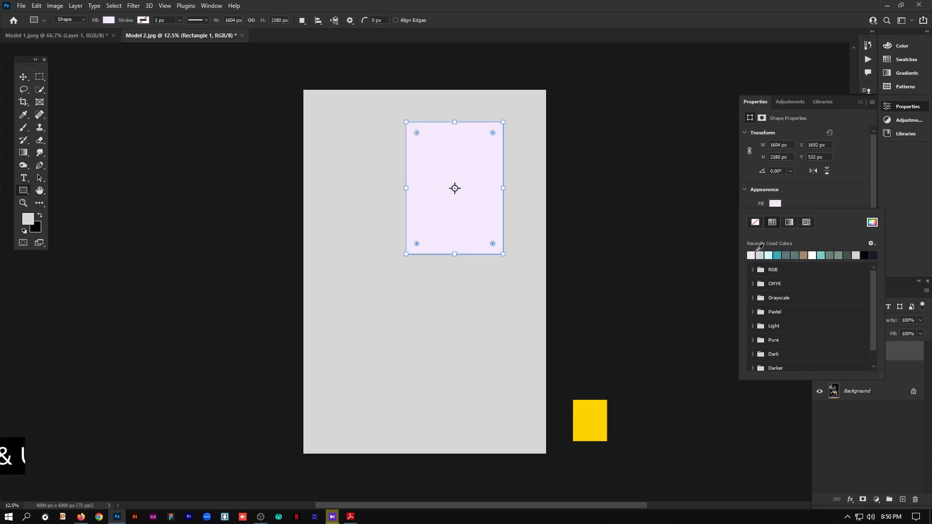
pyautogui.click(847, 198)
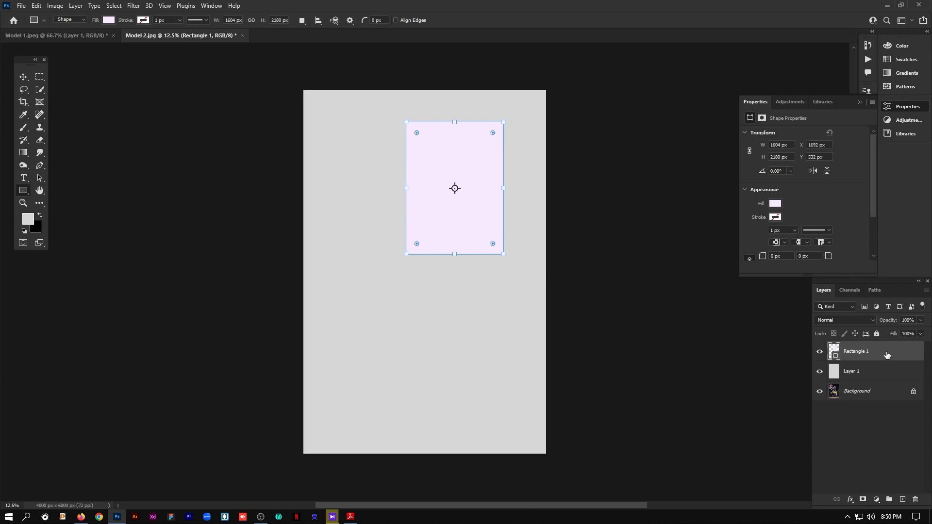
# Set the rectangle's fill opacity to 0% and its knockout to Shallow in the layer's blending options
pyautogui.doubleClick(888, 361)
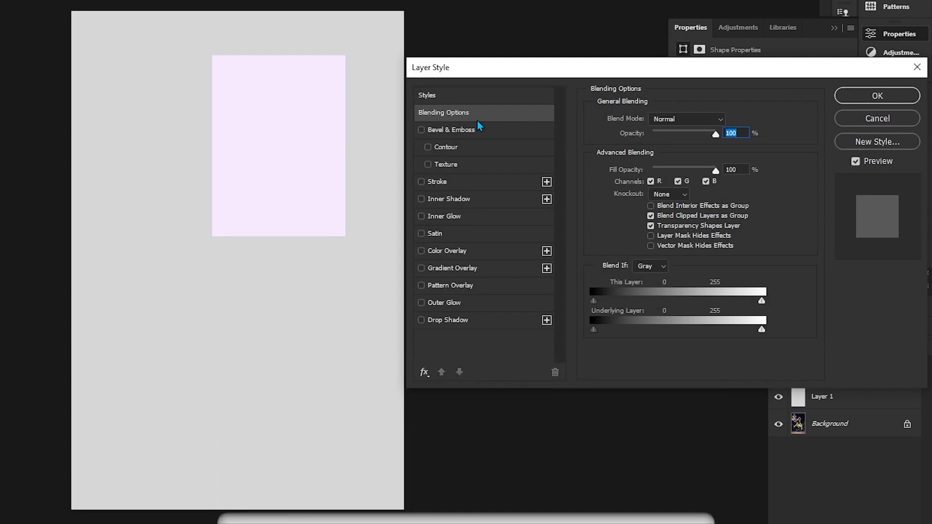
pyautogui.moveTo(715, 171); pyautogui.dragTo(652, 170)
pyautogui.click(674, 196)
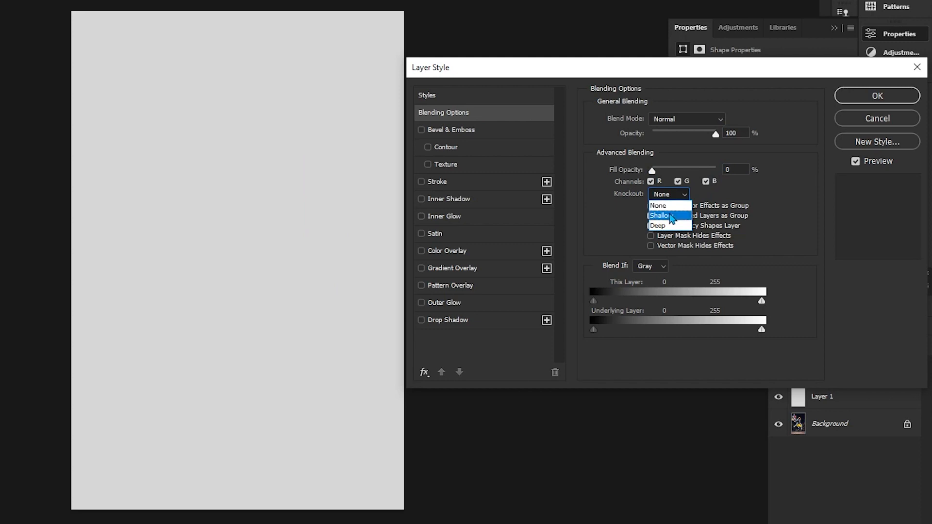
pyautogui.click(671, 216)
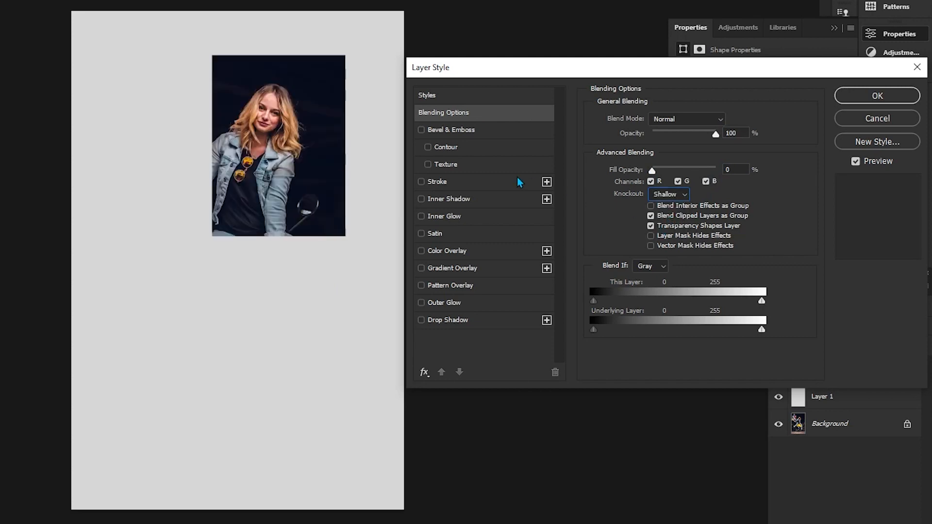
# Add a 62 px white outside stroke and a black Multiply drop shadow with a size of 152 px to the rectangle
pyautogui.click(485, 182)
pyautogui.moveTo(642, 120); pyautogui.dragTo(663, 127)
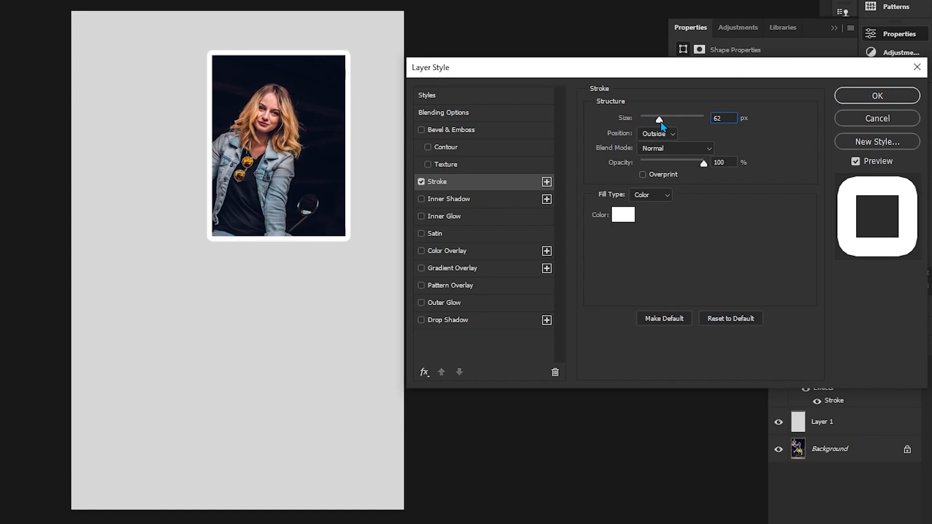
pyautogui.click(495, 320)
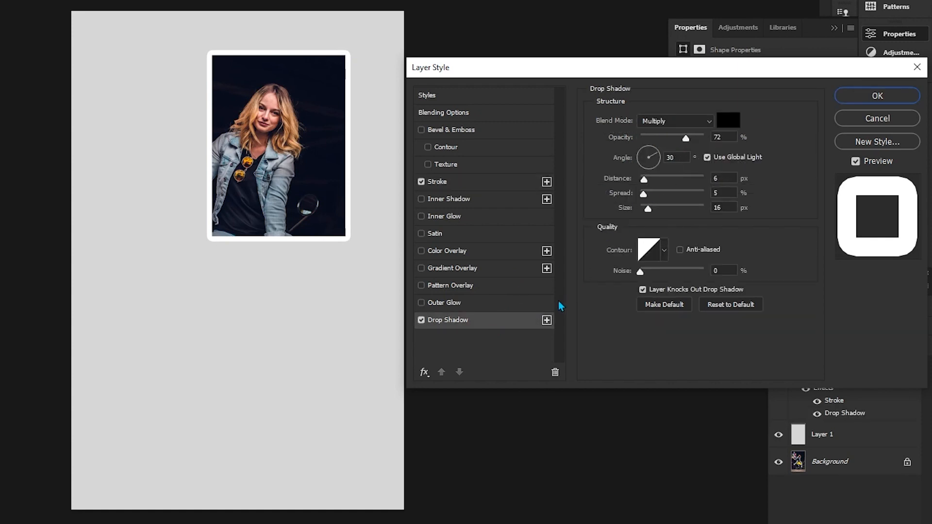
pyautogui.click(729, 125)
pyautogui.moveTo(621, 183); pyautogui.dragTo(568, 272)
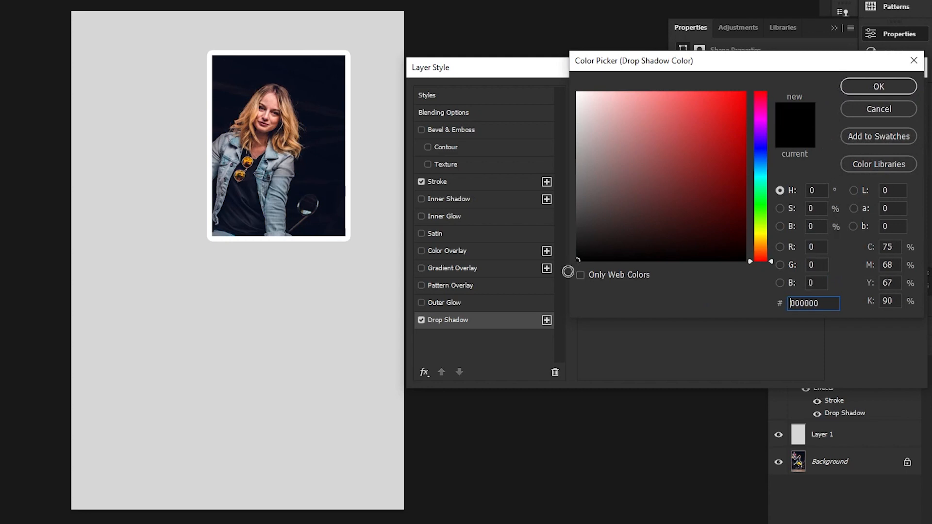
pyautogui.click(857, 83)
pyautogui.moveTo(662, 209); pyautogui.dragTo(684, 214)
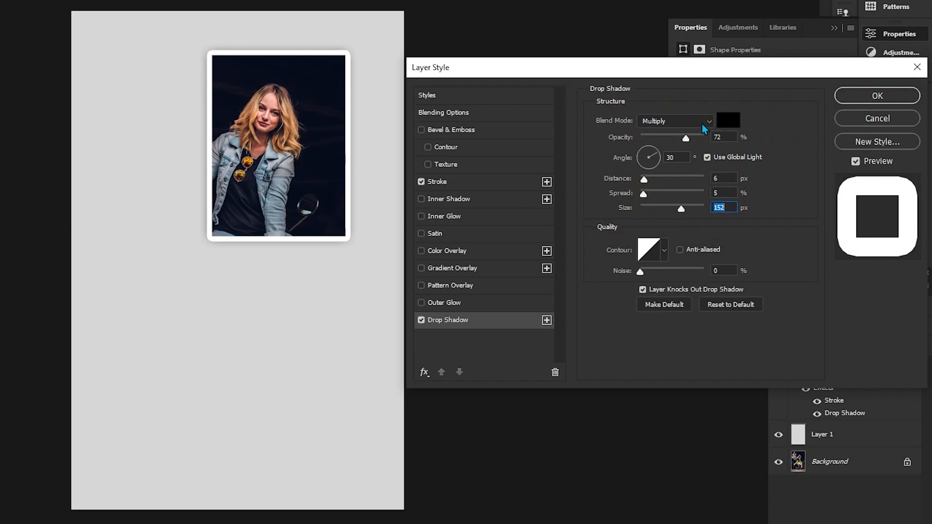
pyautogui.click(853, 97)
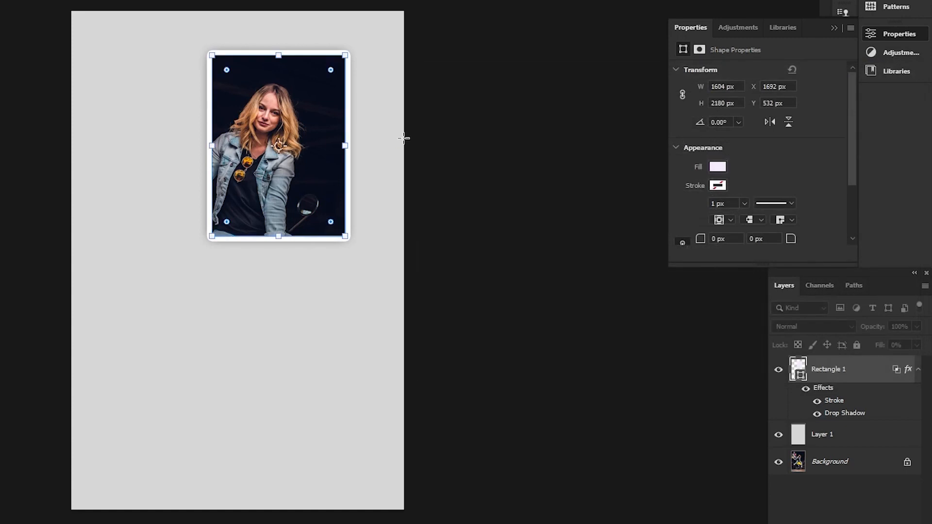
# Refill the Layer 1 backdrop with the darker grey #a5a5a5
pyautogui.click(834, 441)
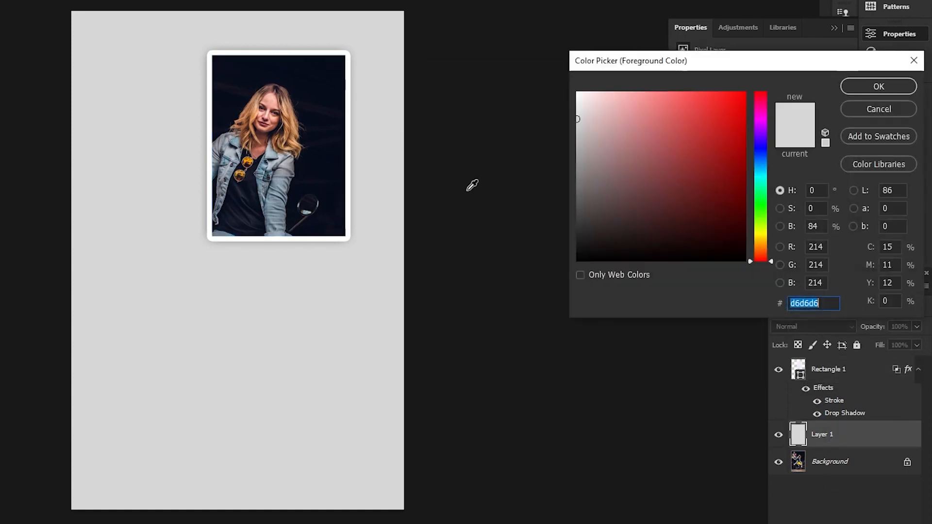
pyautogui.click(574, 157)
pyautogui.click(577, 151)
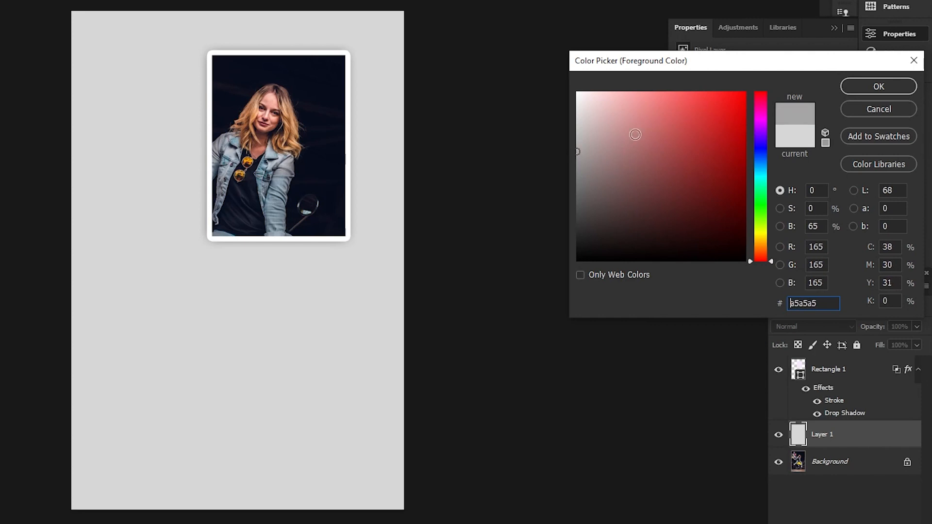
pyautogui.click(855, 90)
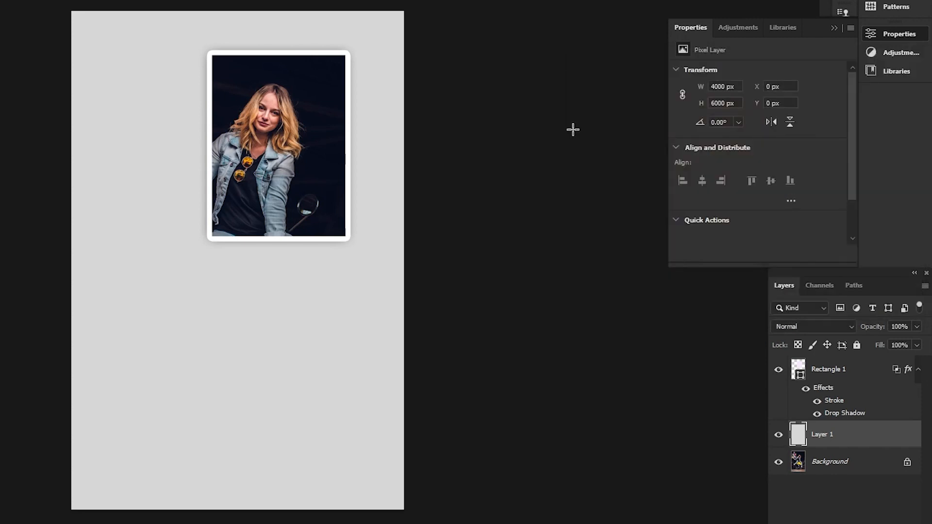
pyautogui.hotkey('alt', 'BackSpace')
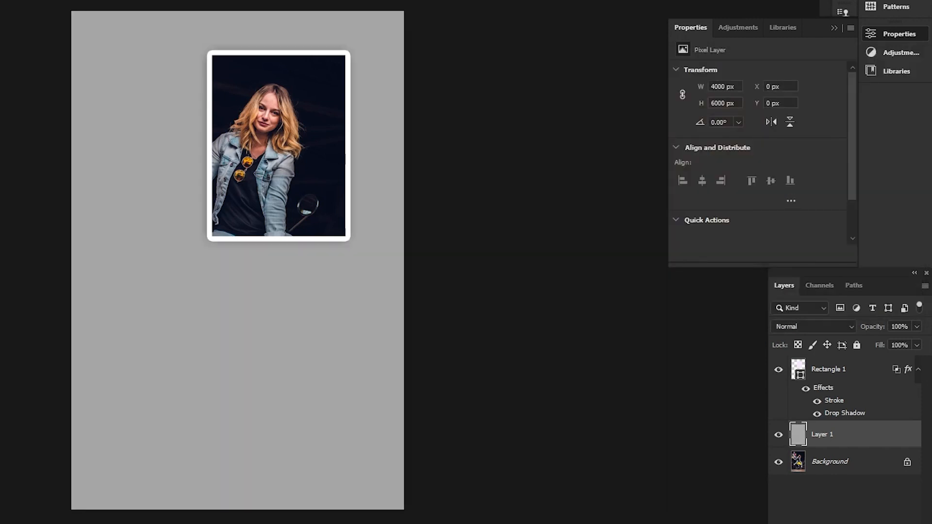
# Make five copies of the framed rectangle and spread them, overlapping, over the woman, the scooter and the floor
pyautogui.click(254, 235)
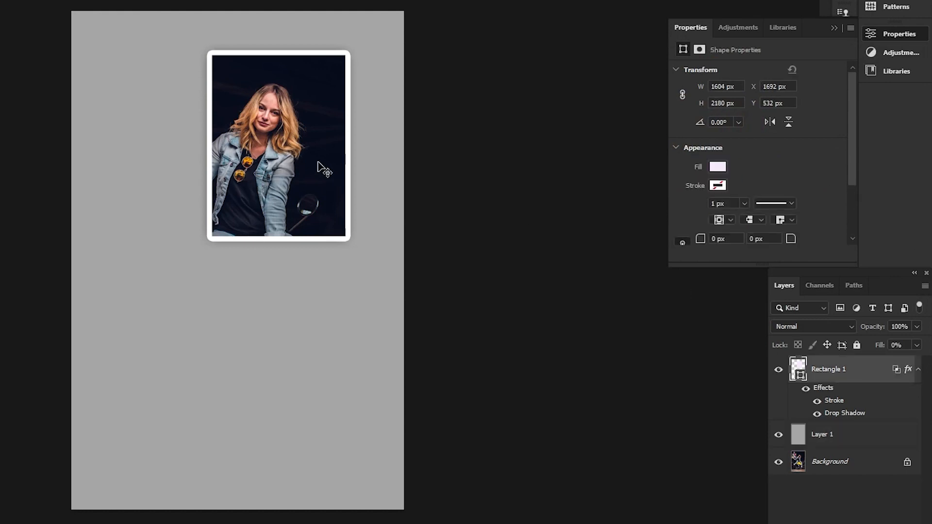
pyautogui.moveTo(300, 156); pyautogui.dragTo(329, 409)
pyautogui.moveTo(271, 413); pyautogui.dragTo(163, 444)
# Move the original frame to the top of the photo beside the balloons and rotate it about 15.5° counterclockwise
pyautogui.click(284, 108)
pyautogui.moveTo(303, 92); pyautogui.dragTo(217, 72)
pyautogui.hotkey('ctrl', 't')
pyautogui.moveTo(302, 79); pyautogui.dragTo(272, 34)
pyautogui.moveTo(231, 85); pyautogui.dragTo(263, 79)
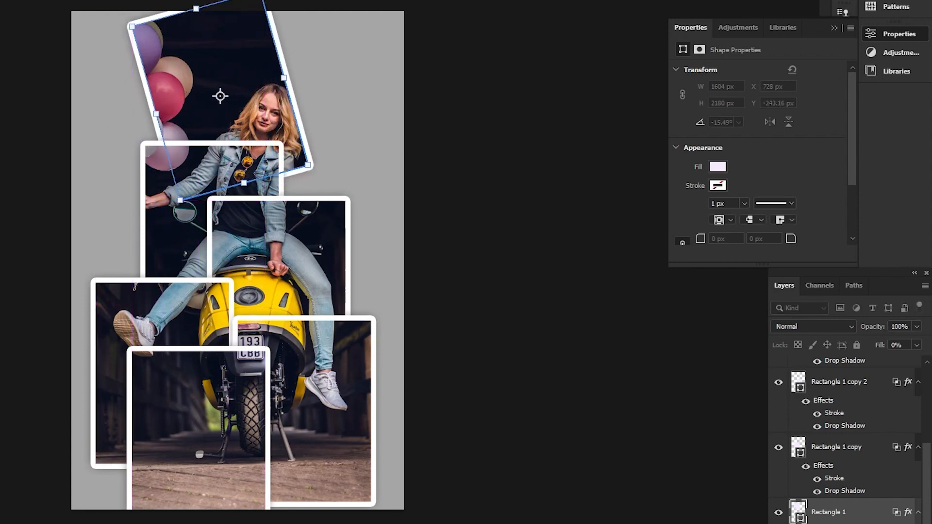
pyautogui.press('Return')
# Move the second frame to the photo's right side and tilt it clockwise, and shift the third frame left over the outstretched arm
pyautogui.moveTo(261, 160); pyautogui.dragTo(397, 178)
pyautogui.hotkey('ctrl', 't')
pyautogui.press('Return')
pyautogui.moveTo(306, 206); pyautogui.dragTo(195, 136)
# Move the lower-right frame up along the photo's right edge over the leg and tilt it clockwise
pyautogui.moveTo(292, 371); pyautogui.dragTo(403, 314)
pyautogui.hotkey('ctrl', 't')
pyautogui.moveTo(416, 281); pyautogui.dragTo(402, 333)
pyautogui.press('Return')
pyautogui.moveTo(334, 323); pyautogui.dragTo(307, 313)
# Rotate the lower-left frame about 32.35° counterclockwise and place it against the canvas's left edge over the raised shoe
pyautogui.click(193, 330)
pyautogui.hotkey('ctrl', 't')
pyautogui.moveTo(247, 311); pyautogui.dragTo(202, 263)
pyautogui.moveTo(172, 317); pyautogui.dragTo(187, 295)
pyautogui.press('Return')
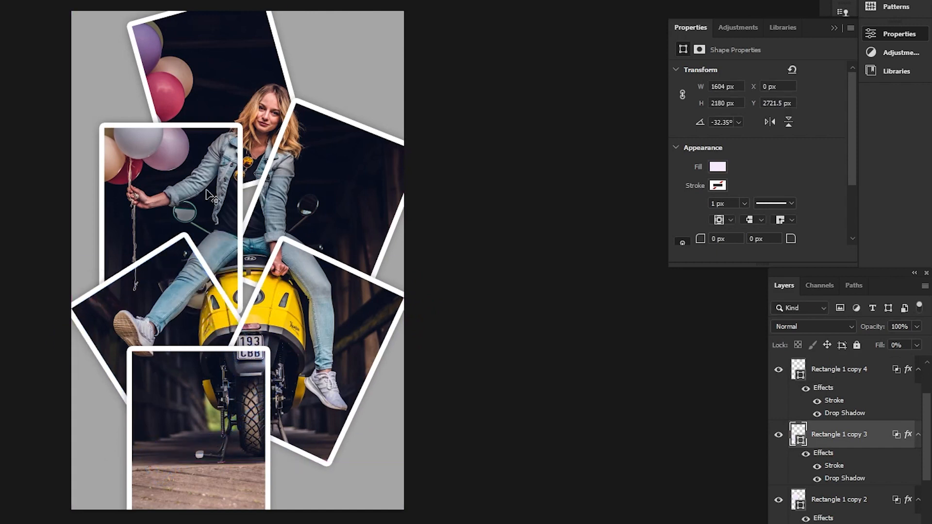
# Rotate the frame over the outstretched arm about 28.64° counterclockwise and nudge it into place around the torso and balloons
pyautogui.click(170, 219)
pyautogui.hotkey('ctrl', 't')
pyautogui.moveTo(265, 204); pyautogui.dragTo(227, 179)
pyautogui.moveTo(226, 227); pyautogui.dragTo(238, 219)
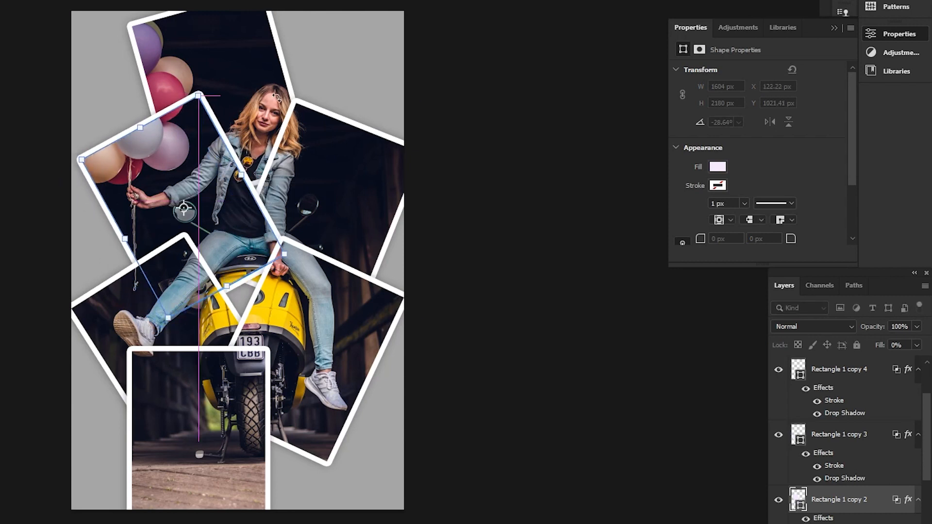
pyautogui.press('Return')
# Move the bottom frame left and up over the scooter's front wheel and tilt it about 14.79° counterclockwise
pyautogui.moveTo(262, 417); pyautogui.dragTo(240, 394)
pyautogui.hotkey('ctrl', 't')
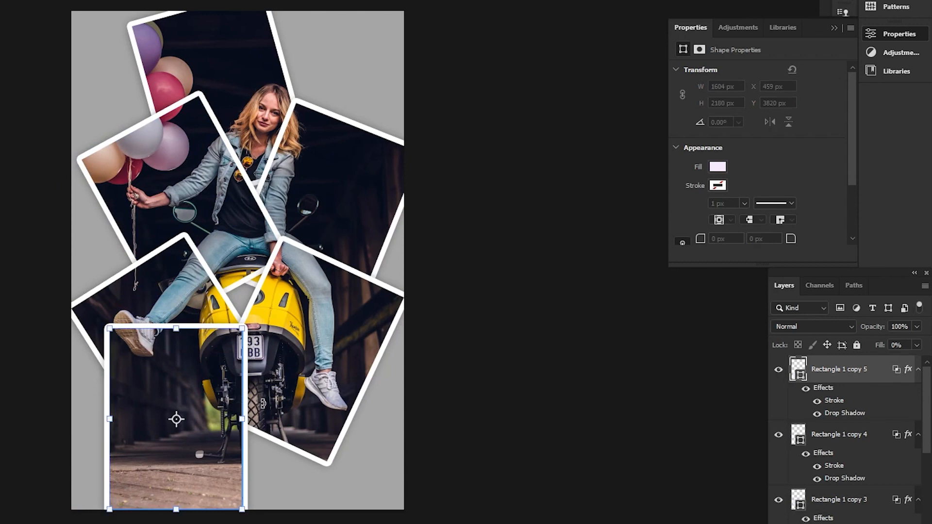
pyautogui.moveTo(279, 417); pyautogui.dragTo(224, 398)
pyautogui.press('Return')
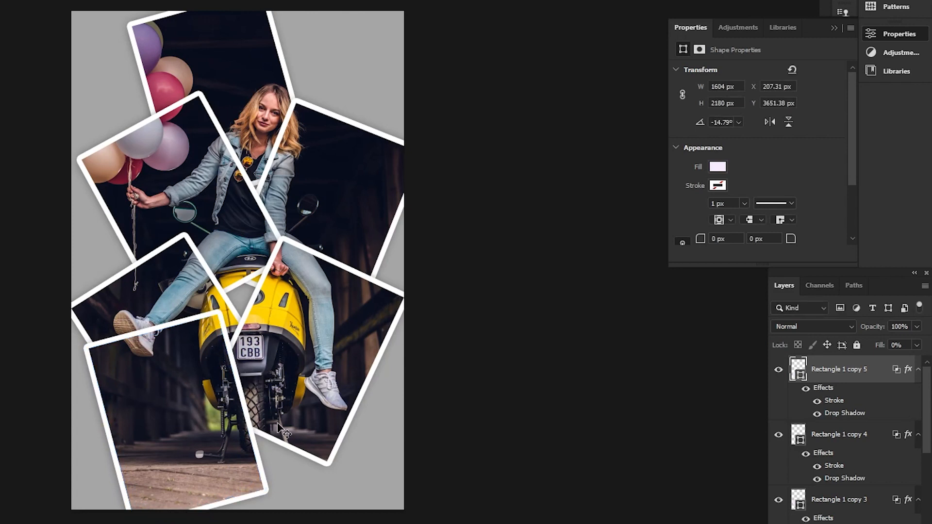
# Shift the tilted frame over the right leg slightly left, and place a duplicate of it in the canvas's lower-right corner
pyautogui.click(293, 390)
pyautogui.moveTo(293, 386)
pyautogui.mouseDown()
pyautogui.moveTo(282, 378)
pyautogui.moveTo(301, 373)
pyautogui.mouseUp()
pyautogui.moveTo(305, 459); pyautogui.dragTo(320, 522)
pyautogui.click(315, 200)
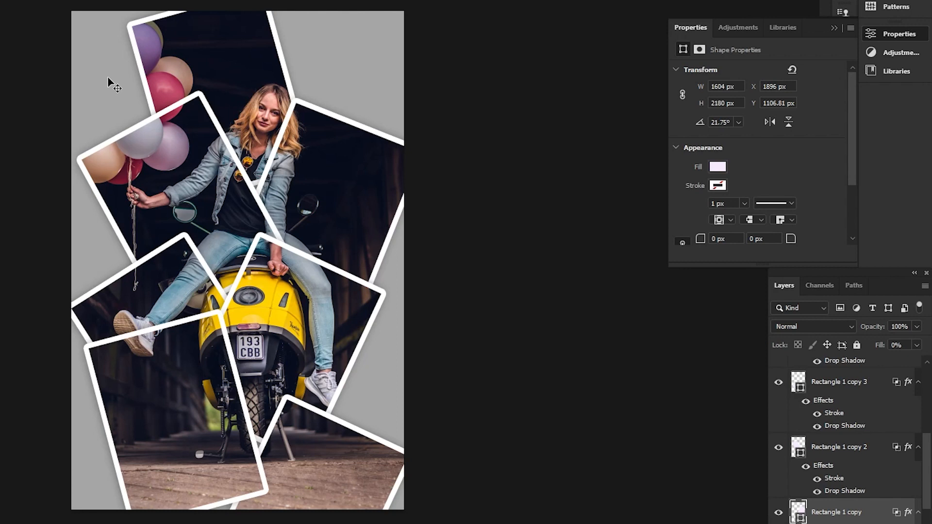
# Move the lower-left frame up over the scooter and rotate it nearly upright, to about 0.21°
pyautogui.moveTo(210, 370); pyautogui.dragTo(222, 278)
pyautogui.hotkey('ctrl', 't')
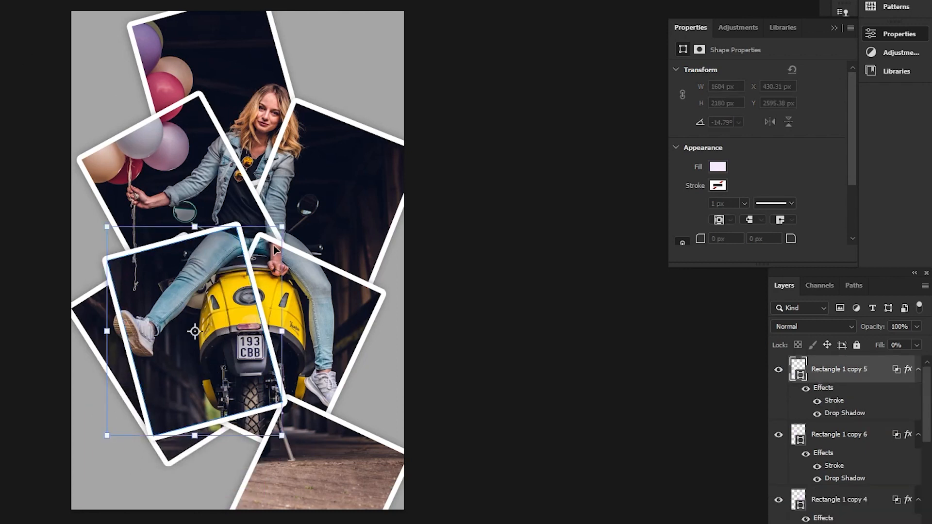
pyautogui.moveTo(293, 223); pyautogui.dragTo(304, 252)
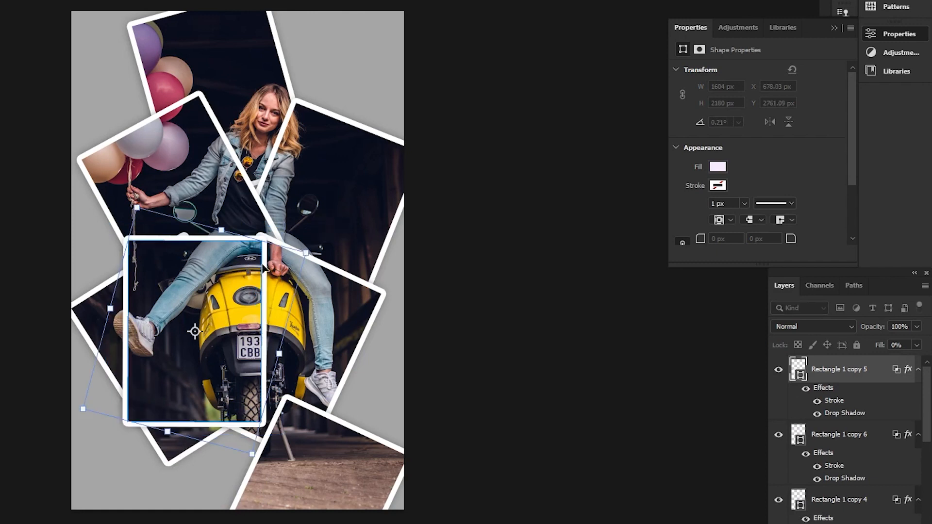
pyautogui.press('Return')
# Enlarge the upright frame to about 1835 × 2507 px and move it down to the canvas's lower-left edge
pyautogui.hotkey('ctrl', 't')
pyautogui.moveTo(190, 425); pyautogui.dragTo(182, 449)
pyautogui.moveTo(262, 345); pyautogui.dragTo(281, 346)
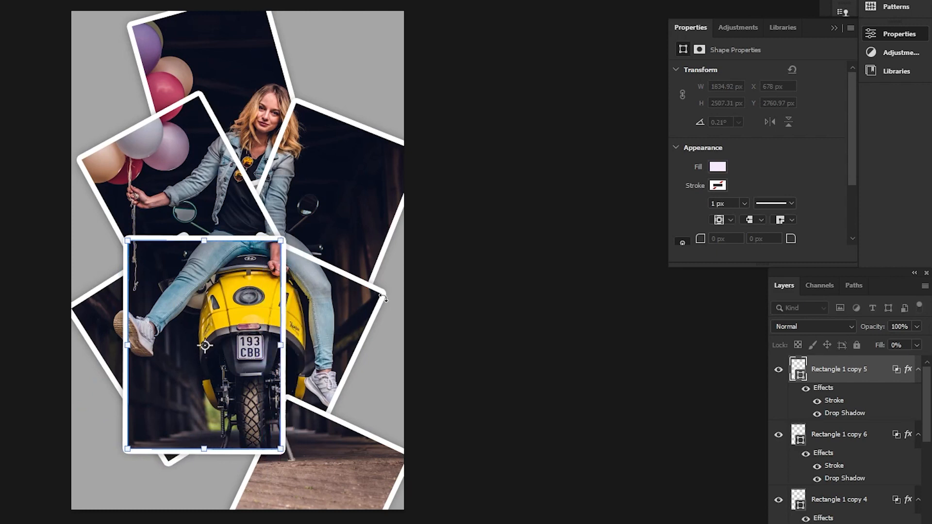
pyautogui.press('Return')
pyautogui.moveTo(206, 322); pyautogui.dragTo(207, 424)
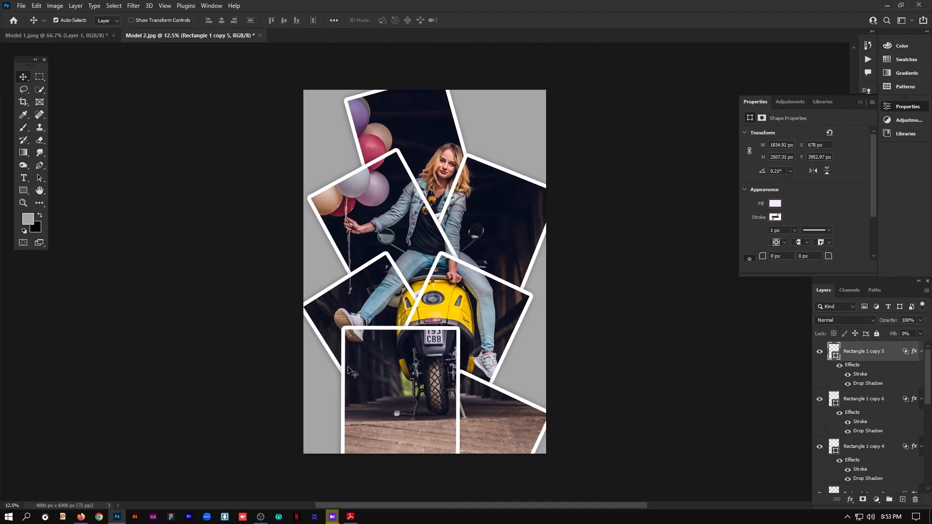
pyautogui.moveTo(409, 365); pyautogui.dragTo(383, 402)
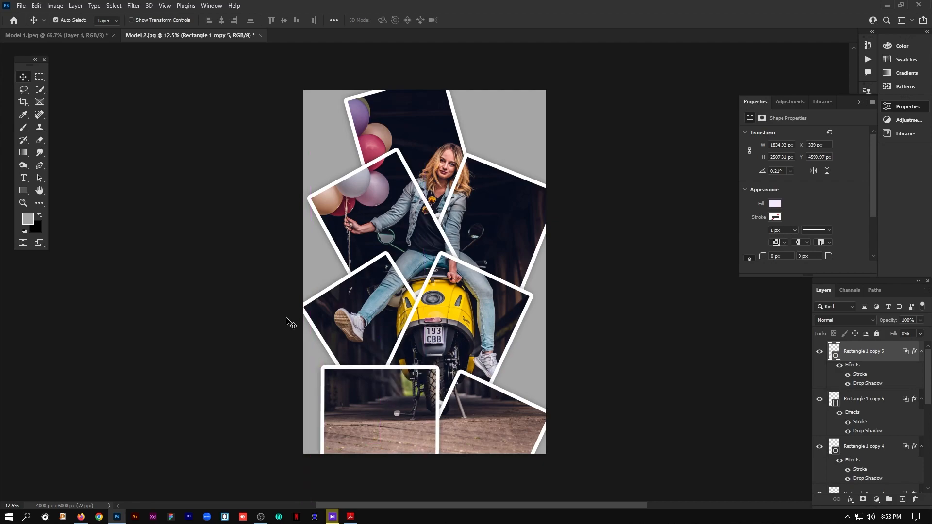
# Switch to Firefox and read through the Facebook group post about registration for the 16th graphic design batch
pyautogui.click(81, 516)
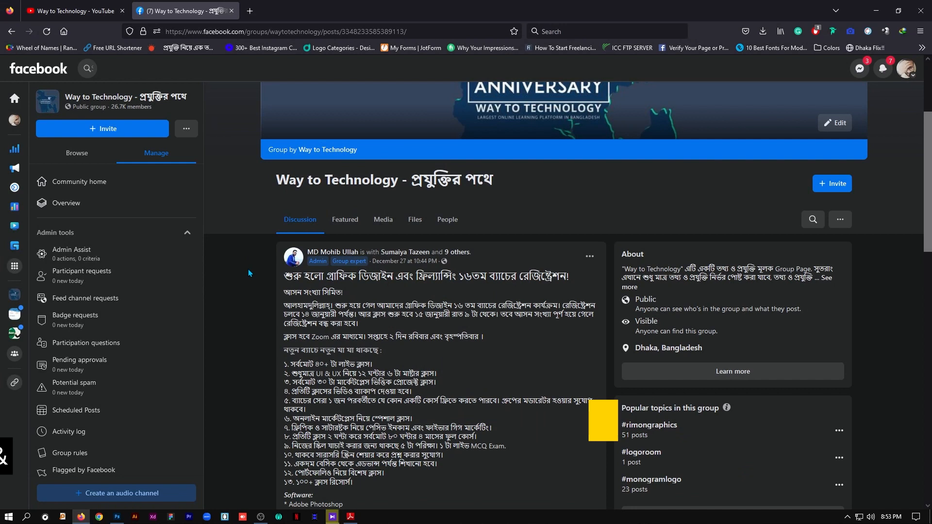
pyautogui.scroll(-1, 245, 279)
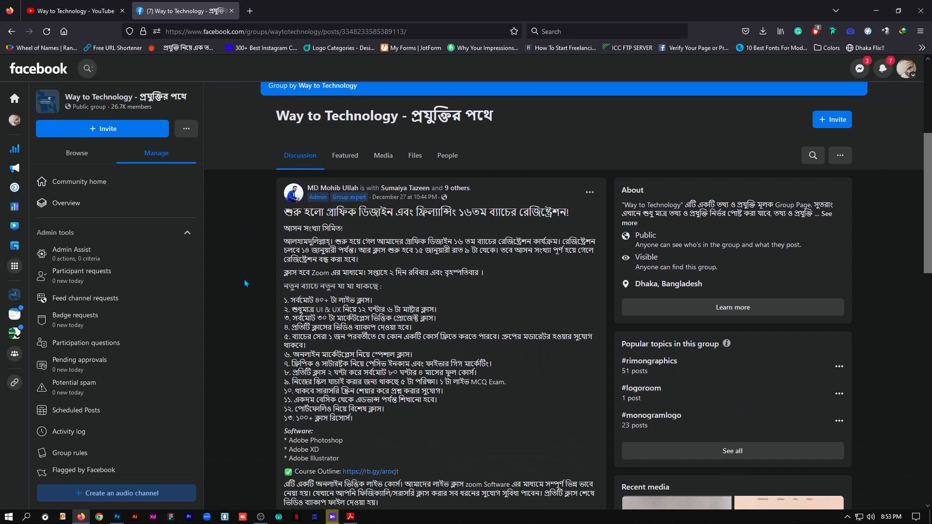
pyautogui.scroll(-2, 243, 279)
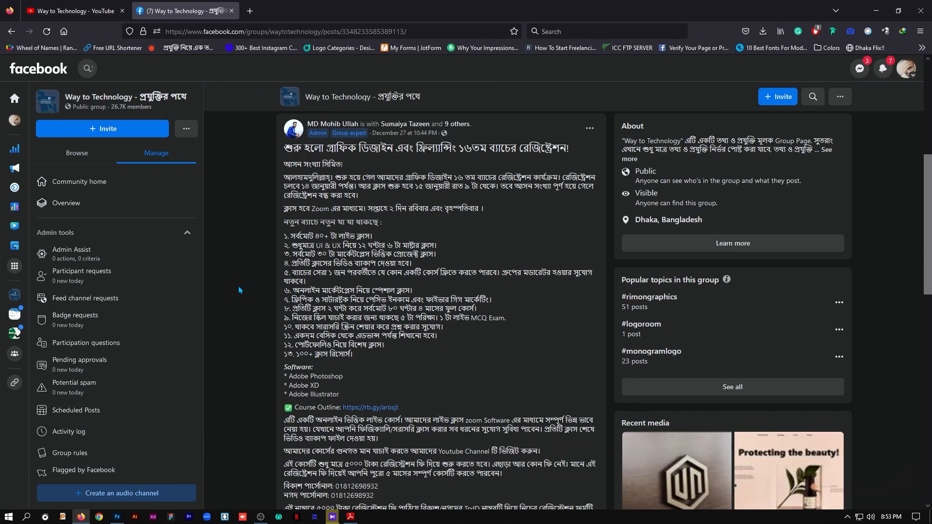
pyautogui.scroll(-6, 238, 287)
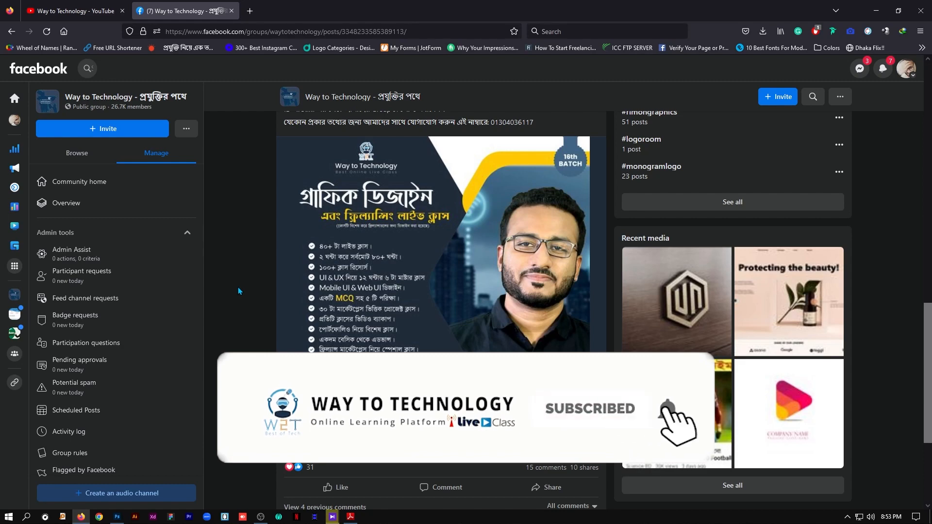
pyautogui.scroll(-1, 238, 281)
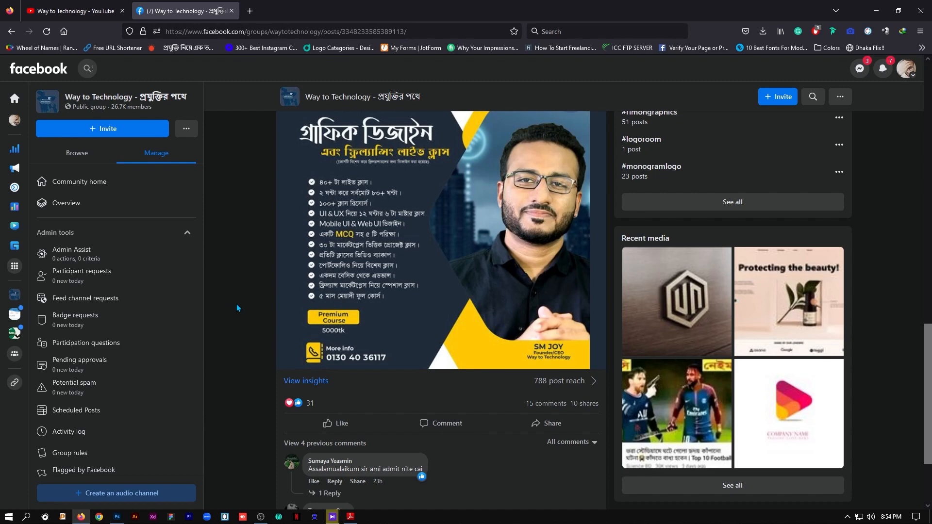
pyautogui.scroll(3, 237, 305)
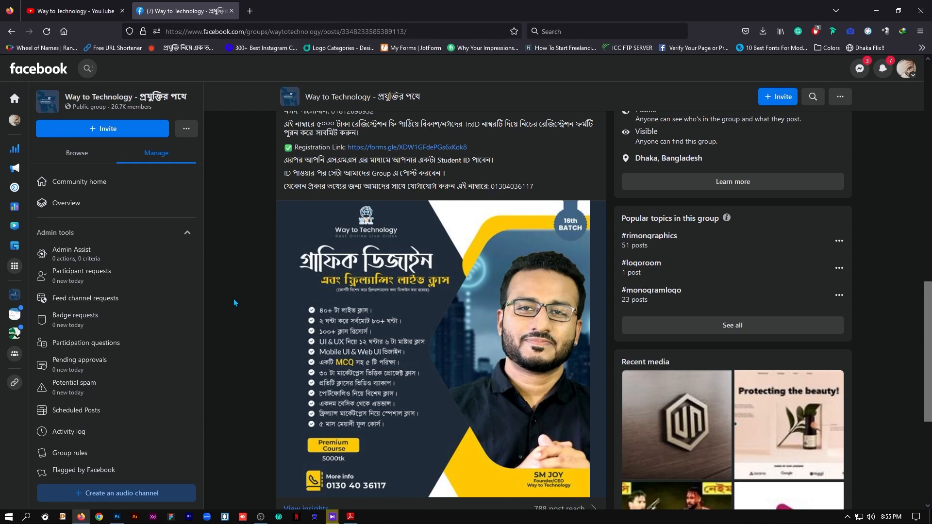
pyautogui.scroll(3, 234, 299)
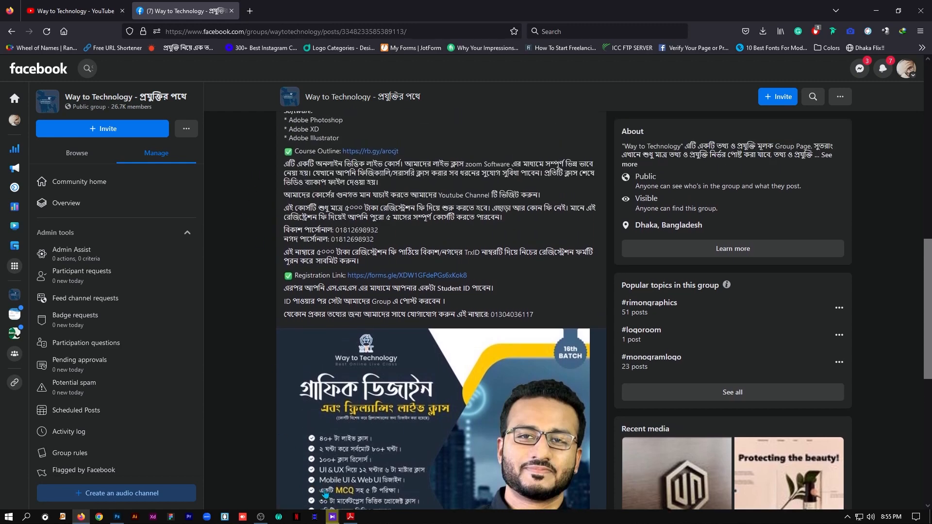
# Switch to the graphic design course outline PDF in Adobe Reader and review its software list and class details
pyautogui.click(350, 517)
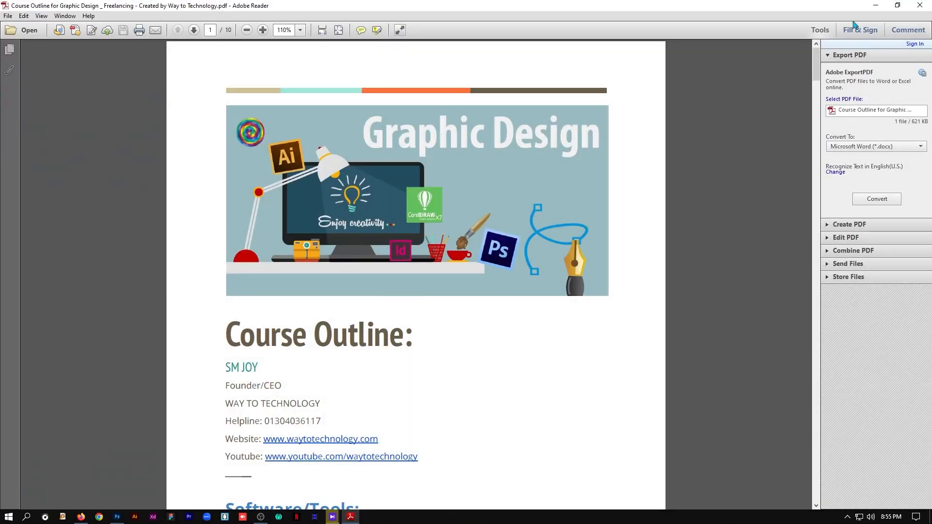
pyautogui.click(82, 518)
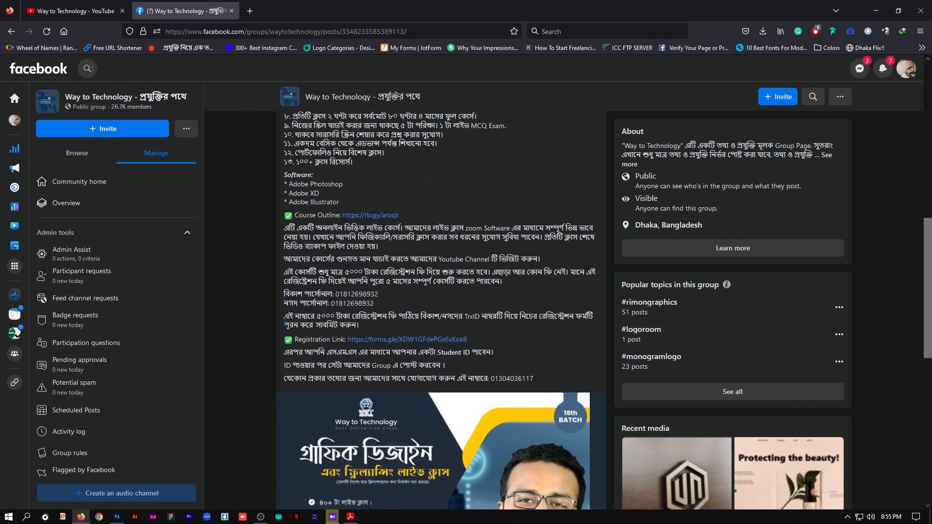
pyautogui.click(350, 517)
pyautogui.scroll(-5, 314, 338)
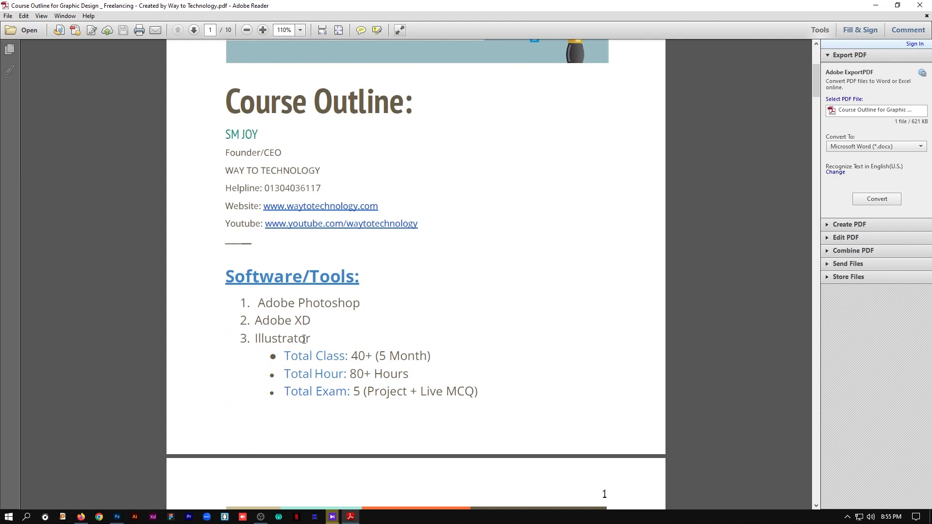
pyautogui.scroll(-1, 371, 274)
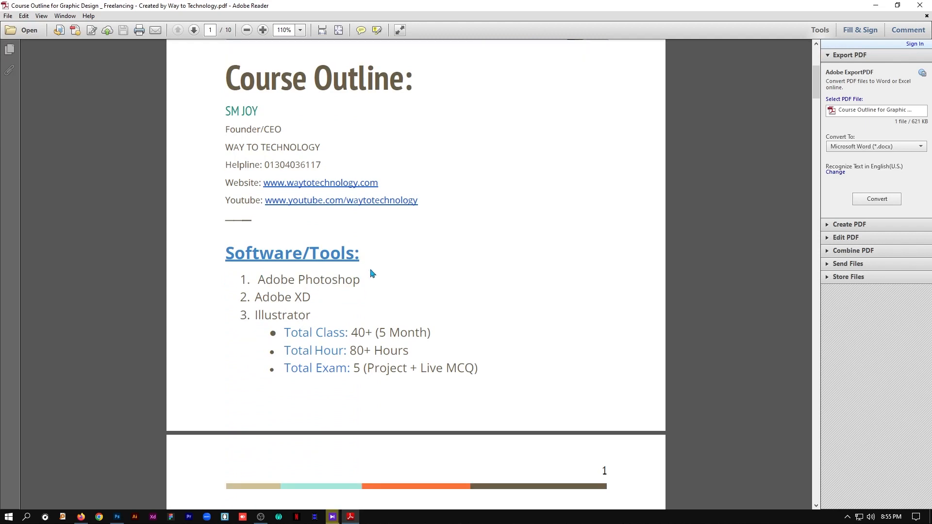
pyautogui.scroll(-5, 372, 272)
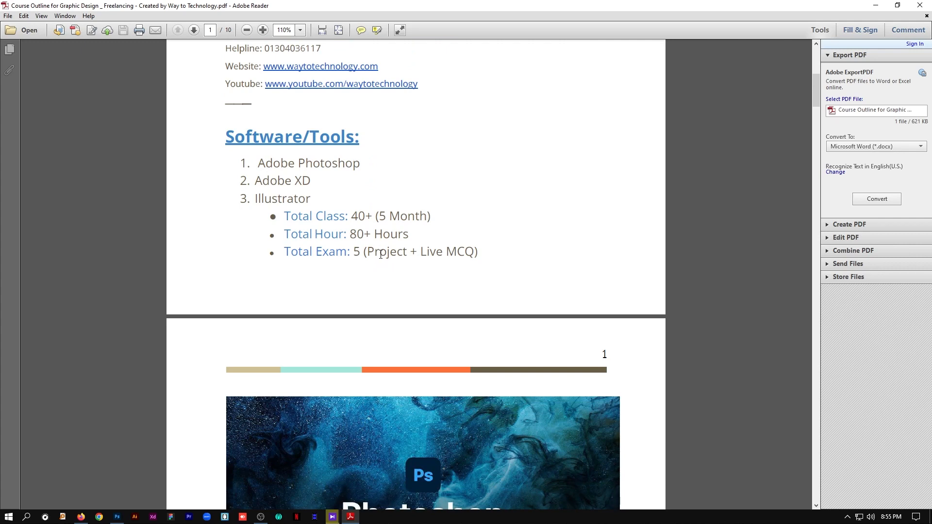
pyautogui.scroll(-5, 380, 257)
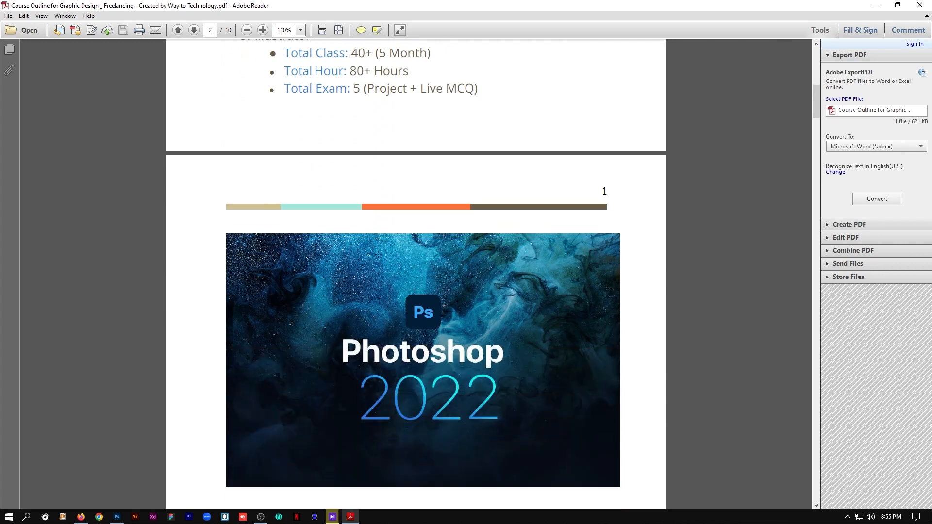
# Read the outline's Photoshop topics, from the principles of graphic design through UI/UX to Photoshop Mandala
pyautogui.scroll(-4, 418, 272)
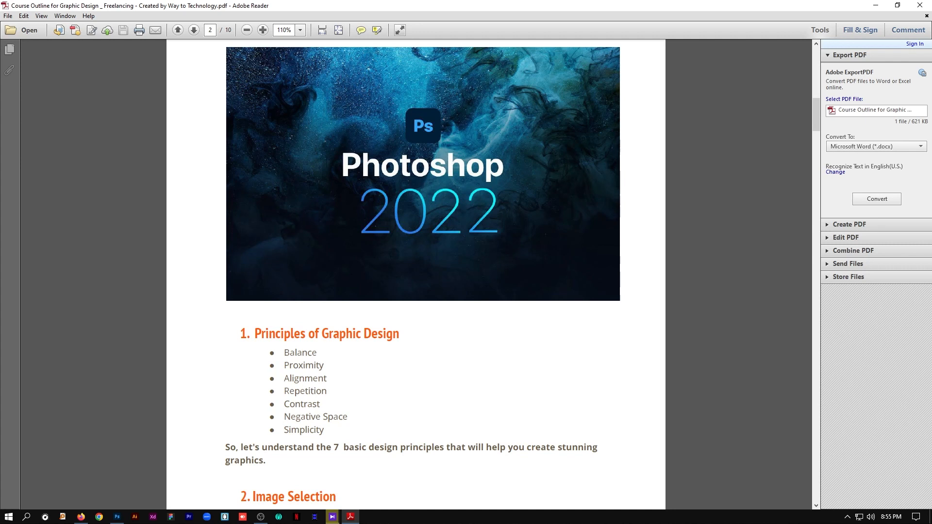
pyautogui.scroll(-2, 395, 250)
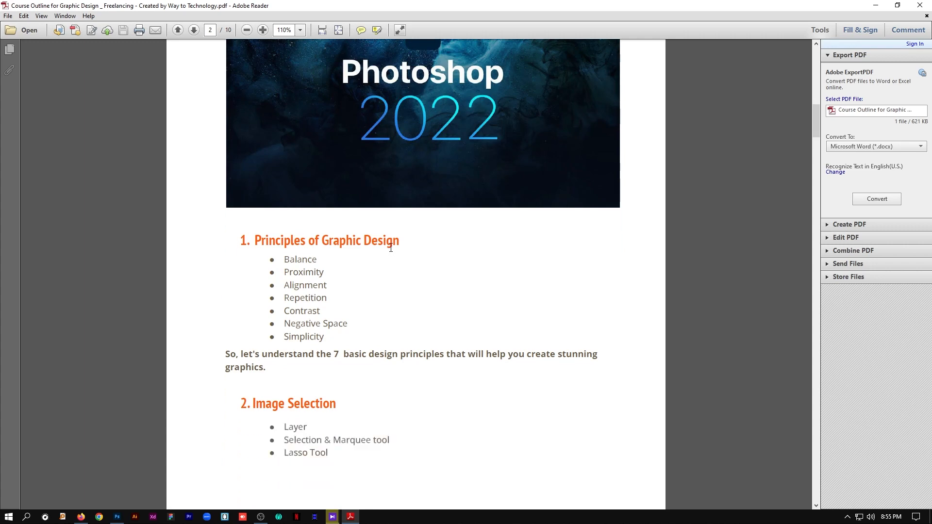
pyautogui.scroll(-8, 370, 251)
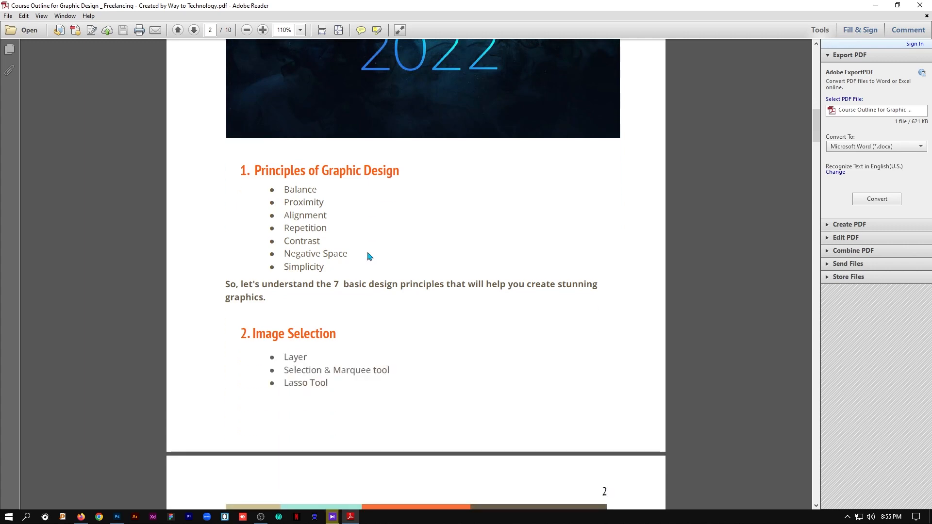
pyautogui.scroll(-20, 343, 241)
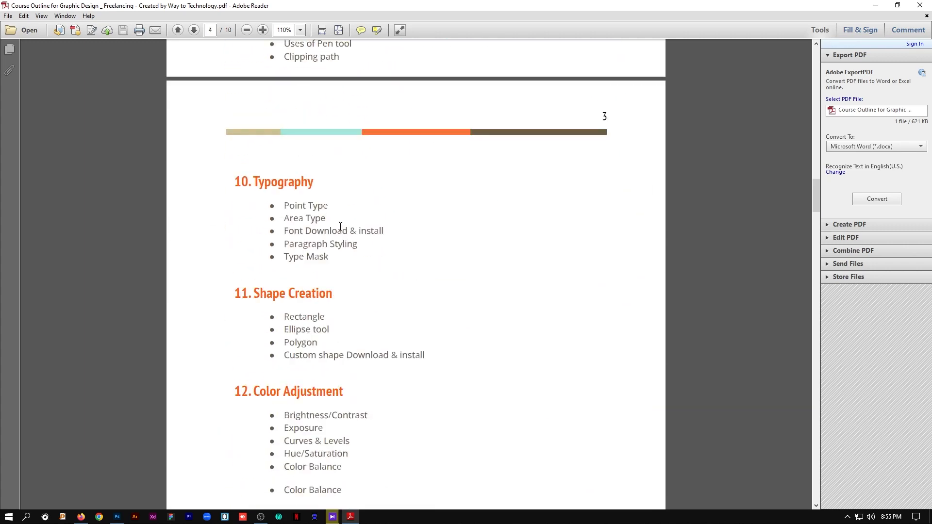
pyautogui.scroll(-5, 350, 254)
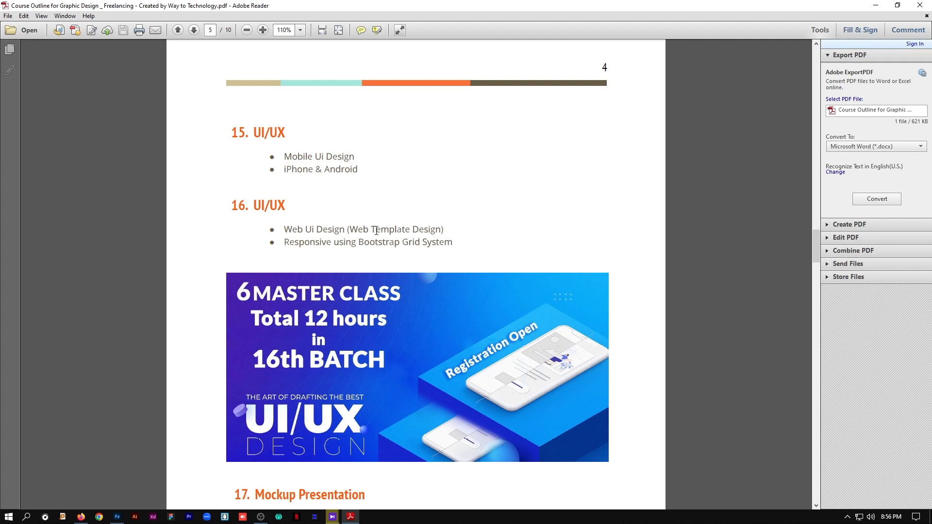
pyautogui.scroll(-1, 375, 231)
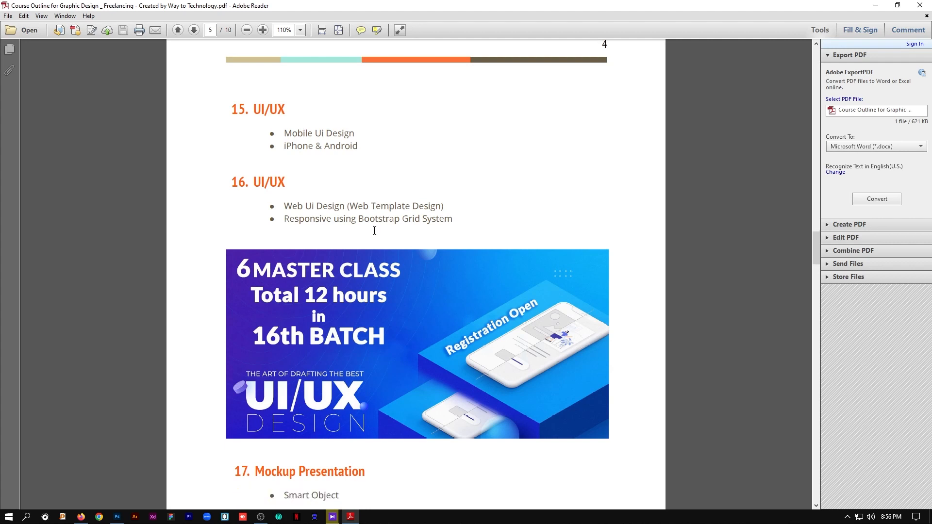
pyautogui.scroll(-3, 375, 231)
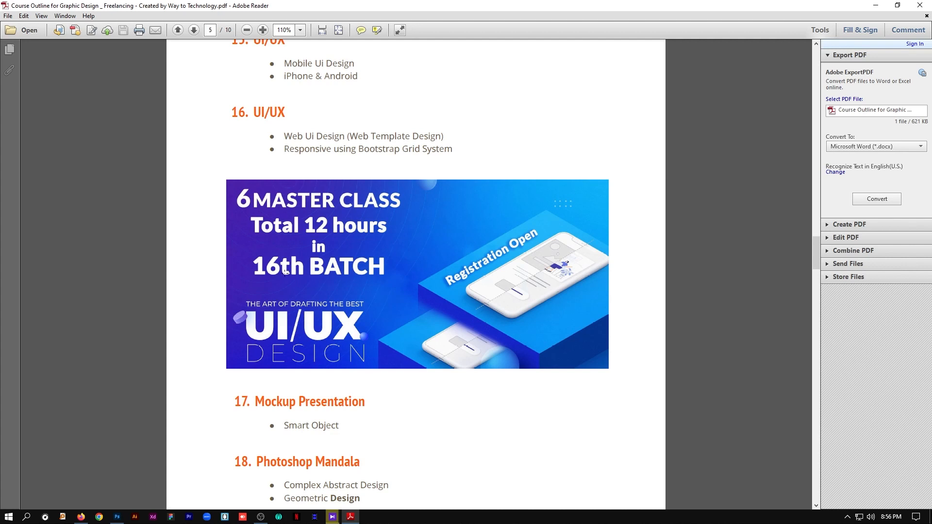
pyautogui.scroll(-6, 296, 255)
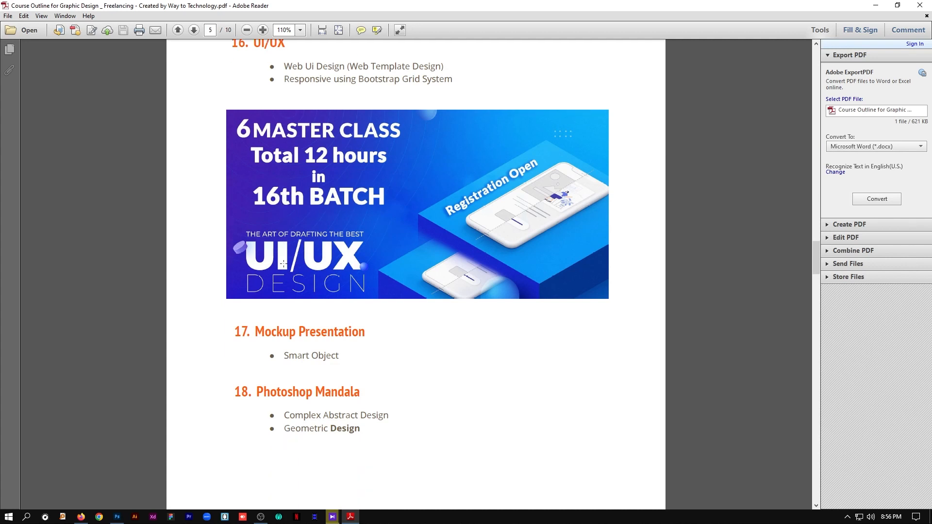
pyautogui.scroll(2, 296, 255)
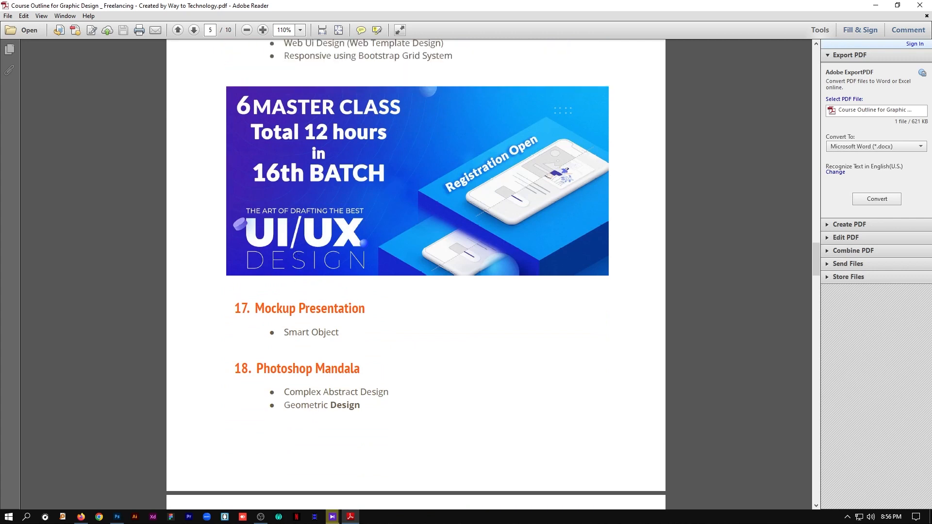
pyautogui.scroll(-5, 296, 260)
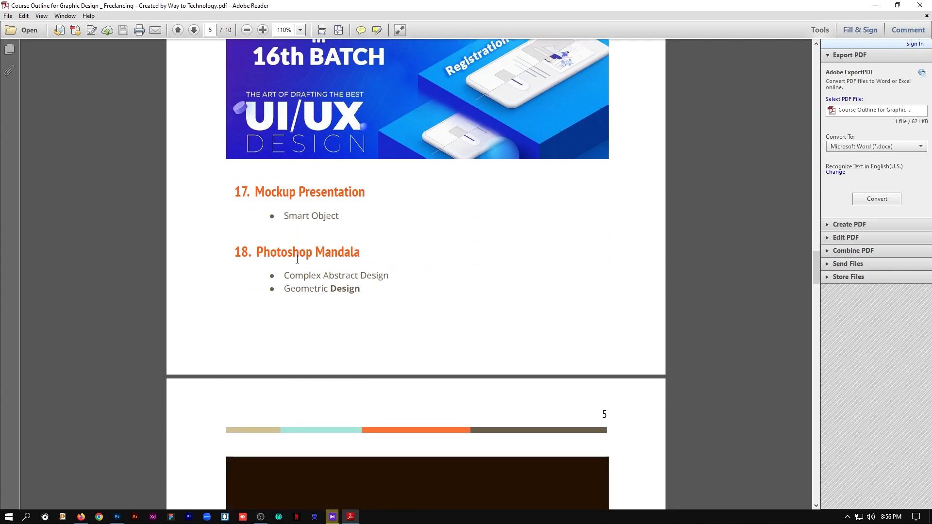
# Read the outline's Illustrator topics, from the Blend Tool through logo, flyer and T-shirt design to the Final Exam
pyautogui.scroll(-7, 297, 265)
pyautogui.scroll(-3, 298, 267)
pyautogui.scroll(-18, 297, 267)
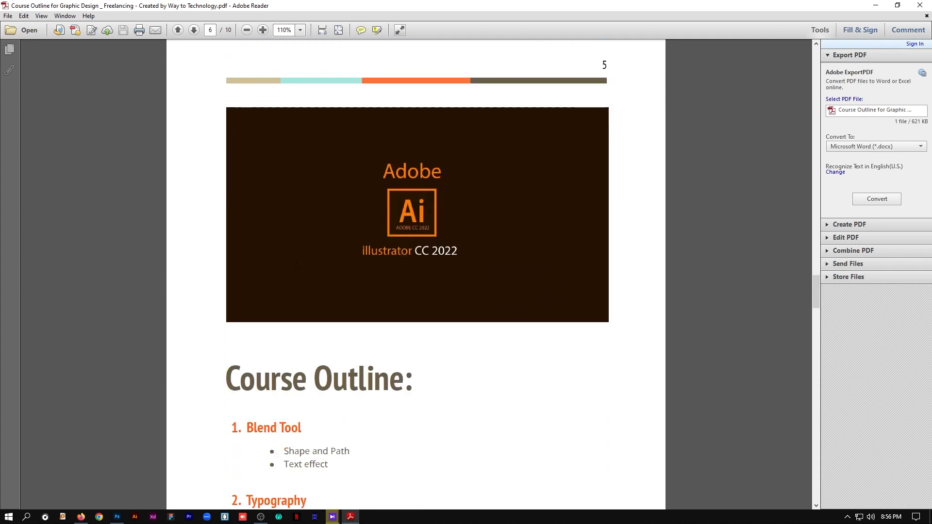
pyautogui.scroll(-20, 294, 269)
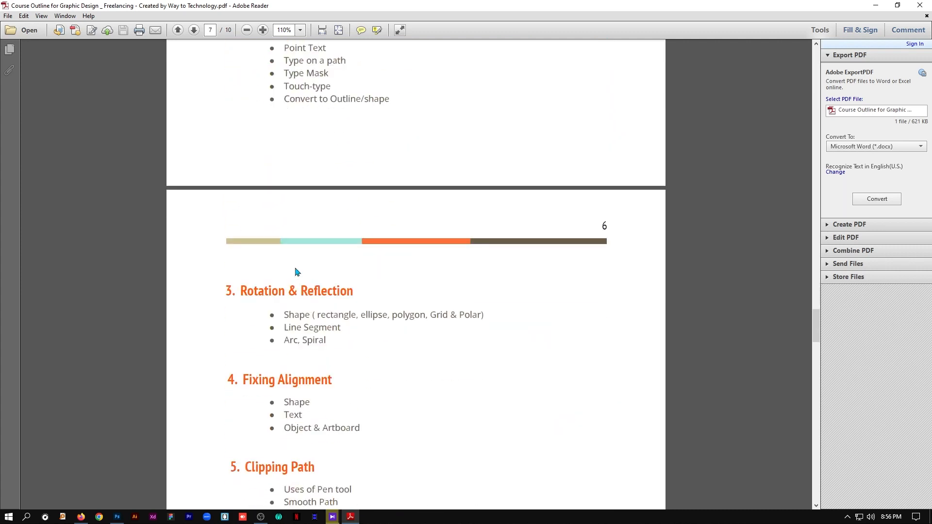
pyautogui.scroll(-16, 293, 263)
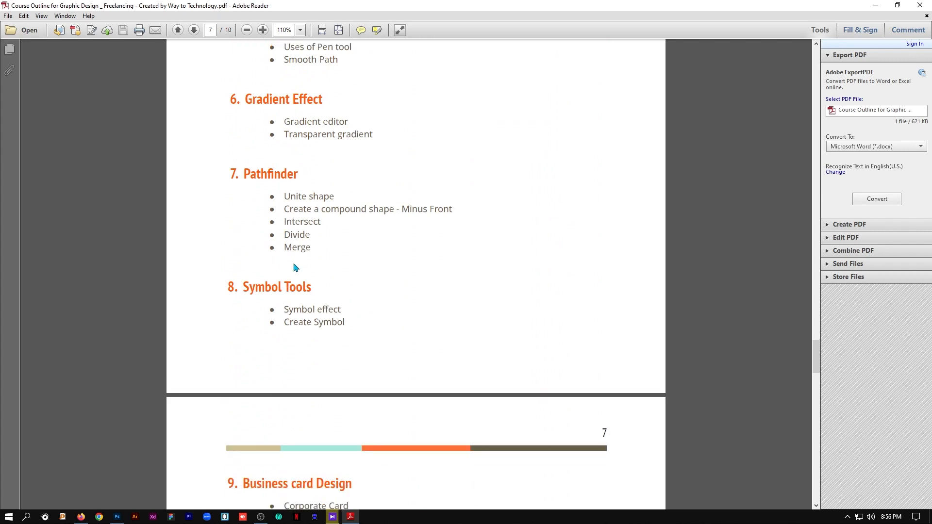
pyautogui.scroll(-6, 293, 262)
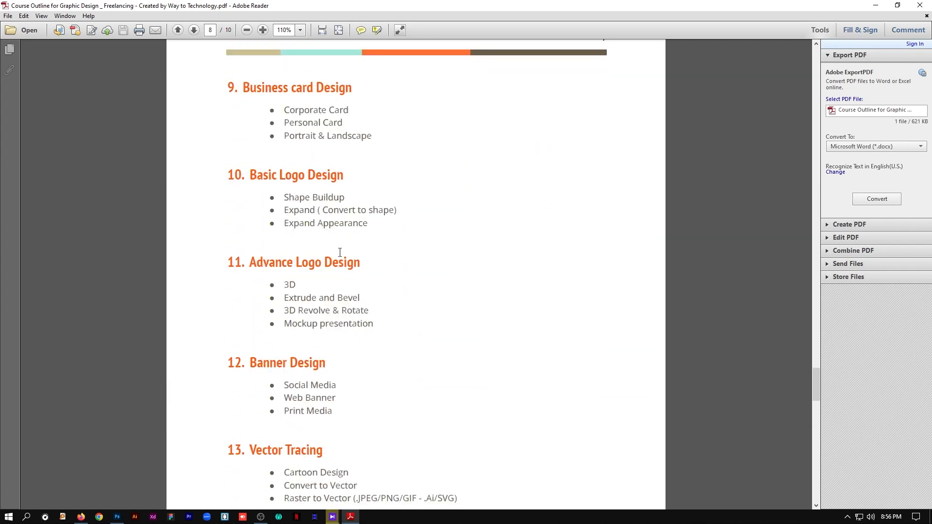
pyautogui.scroll(-14, 340, 251)
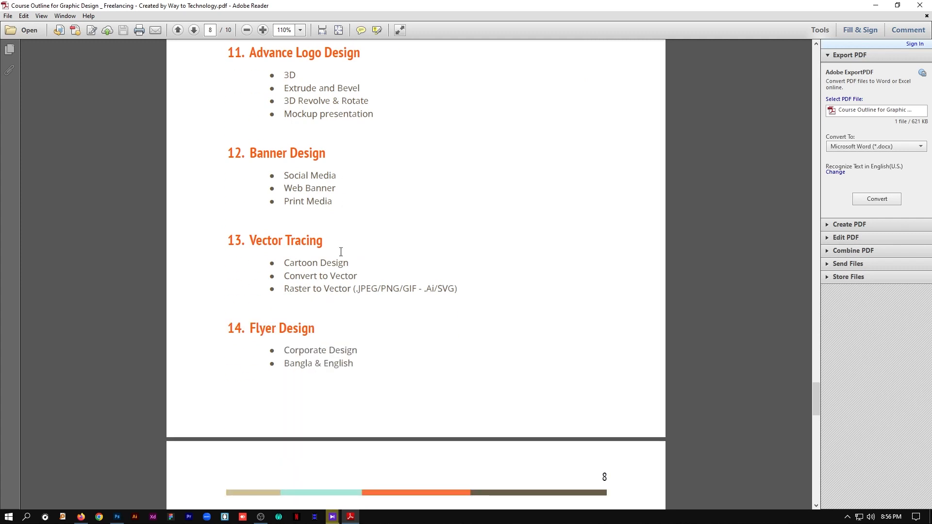
pyautogui.scroll(-10, 341, 252)
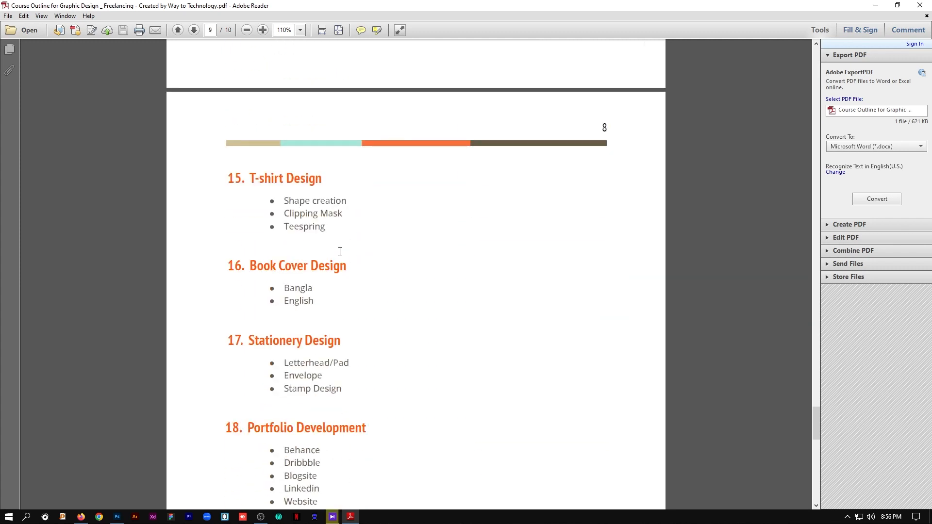
pyautogui.scroll(-15, 339, 252)
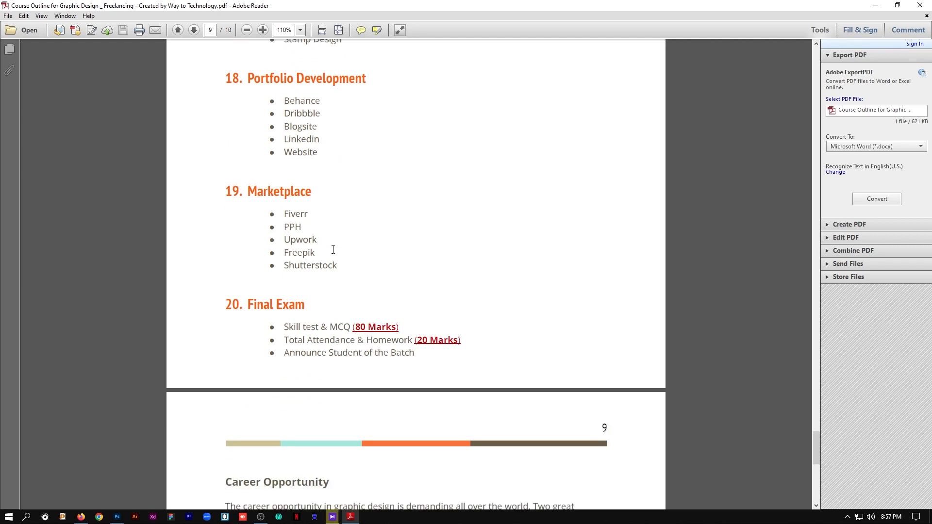
# Highlight the Marketplace section's text from its heading through Shutterstock, and clear the selection
pyautogui.moveTo(339, 265); pyautogui.dragTo(248, 192)
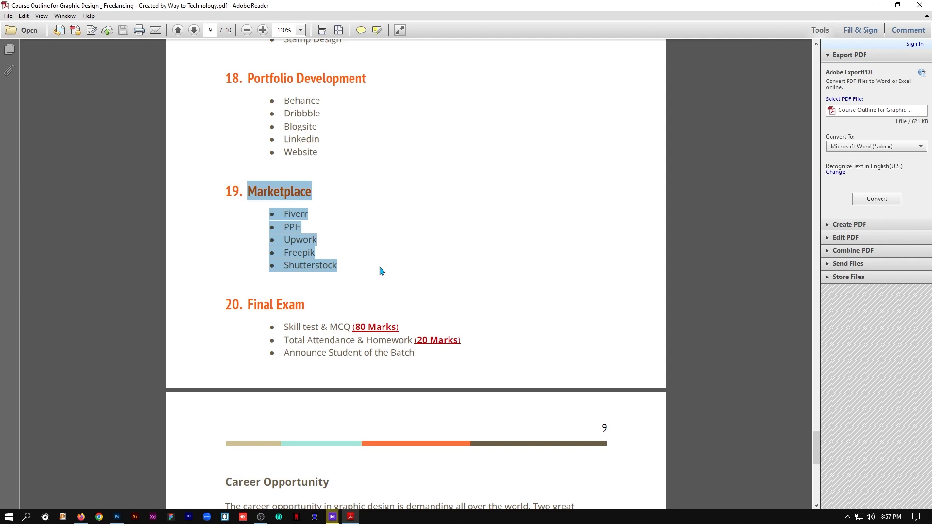
pyautogui.scroll(2, 380, 256)
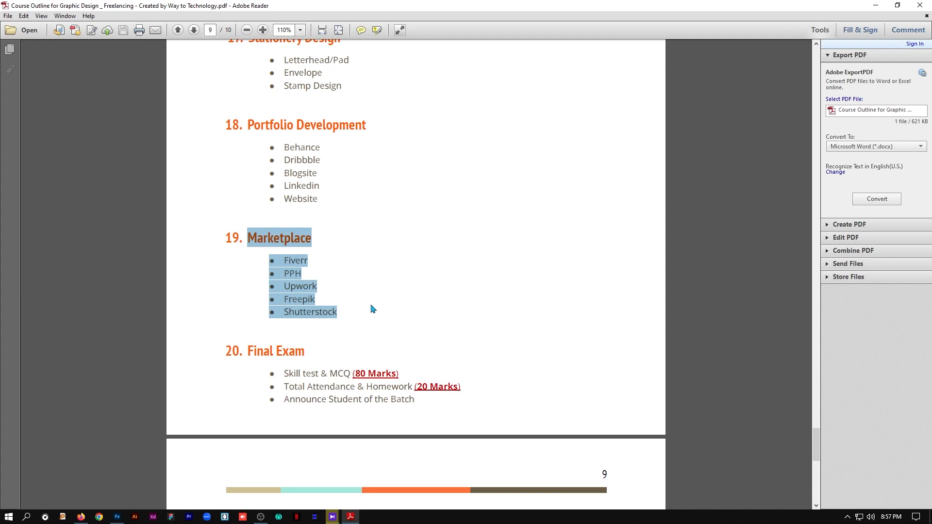
pyautogui.click(357, 203)
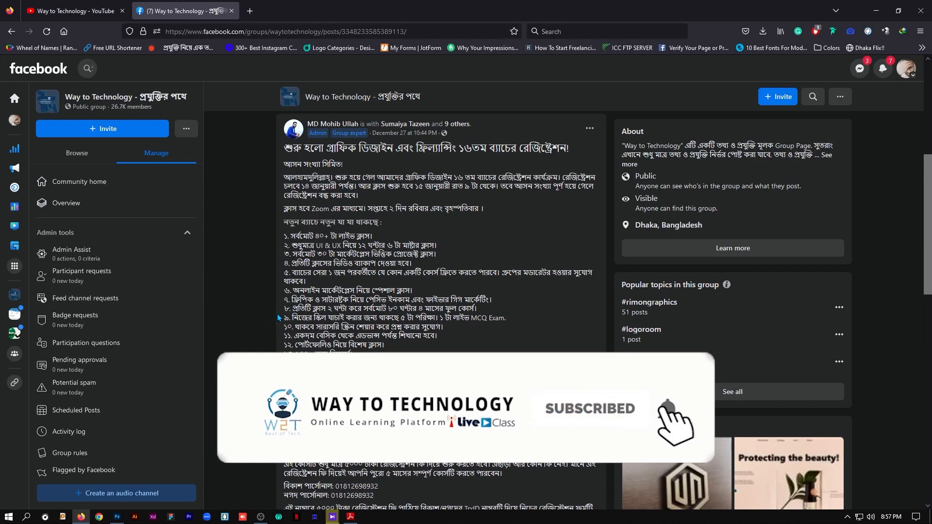
# Switch back to Firefox and review the Facebook registration post from the class features through the registration link to the 16th batch poster
pyautogui.scroll(-2, 278, 313)
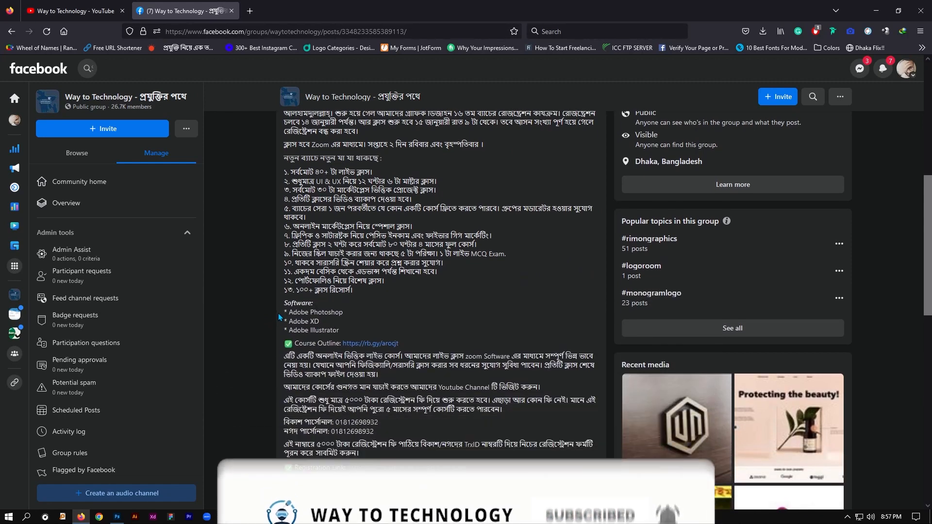
pyautogui.scroll(-4, 279, 315)
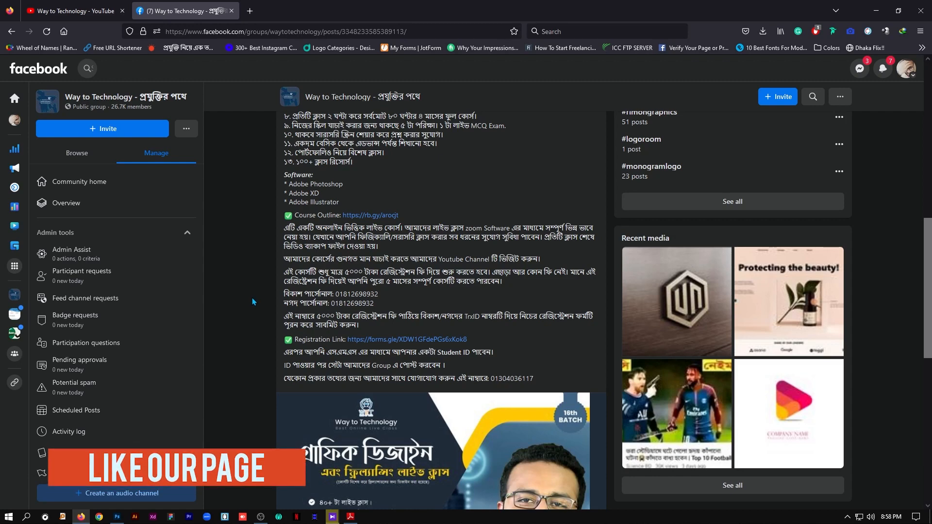
pyautogui.scroll(-5, 254, 297)
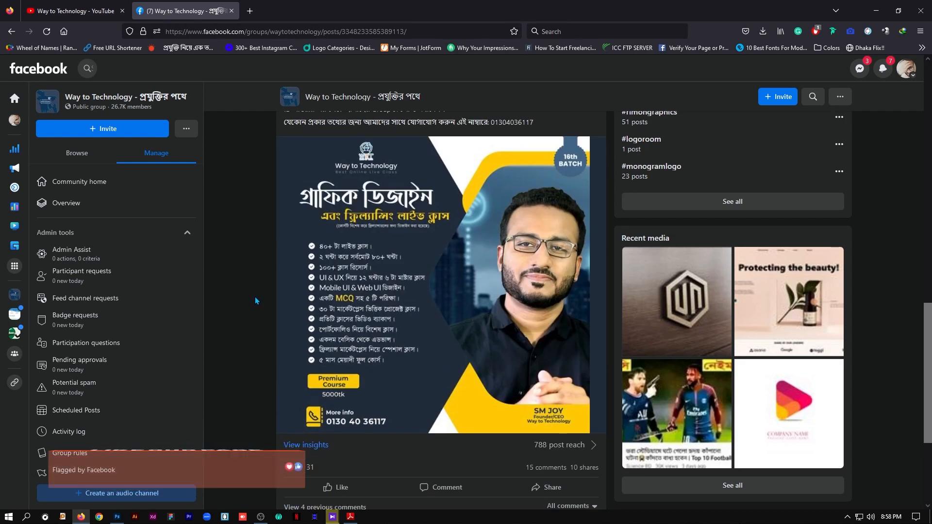